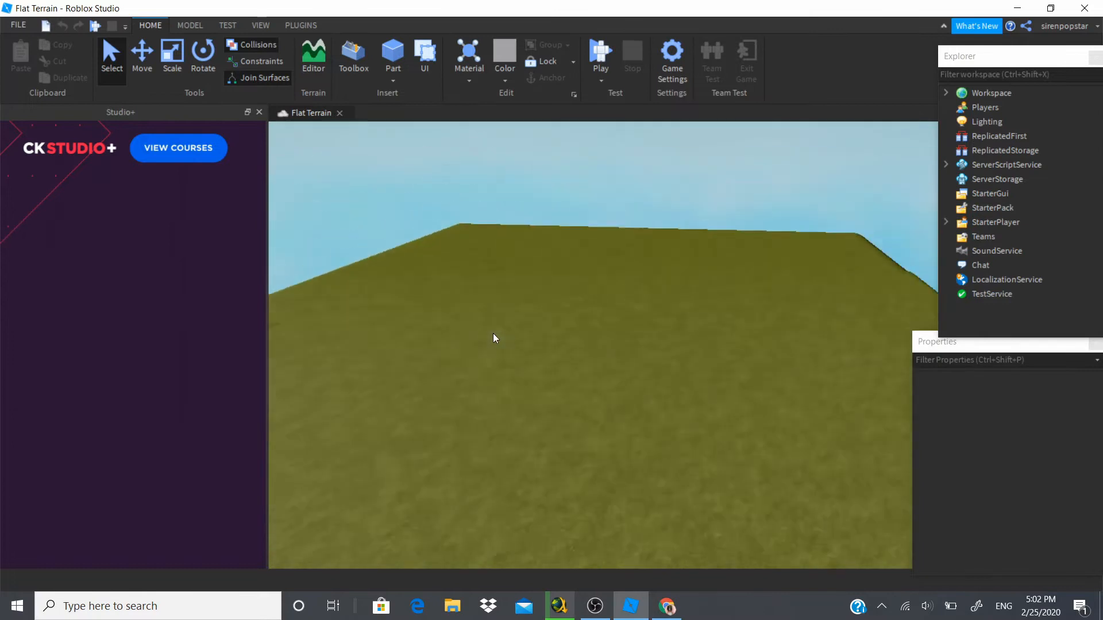
pyautogui.moveTo(492, 333); pyautogui.dragTo(493, 333, button='right')
pyautogui.moveTo(430, 230); pyautogui.dragTo(431, 230, button='right')
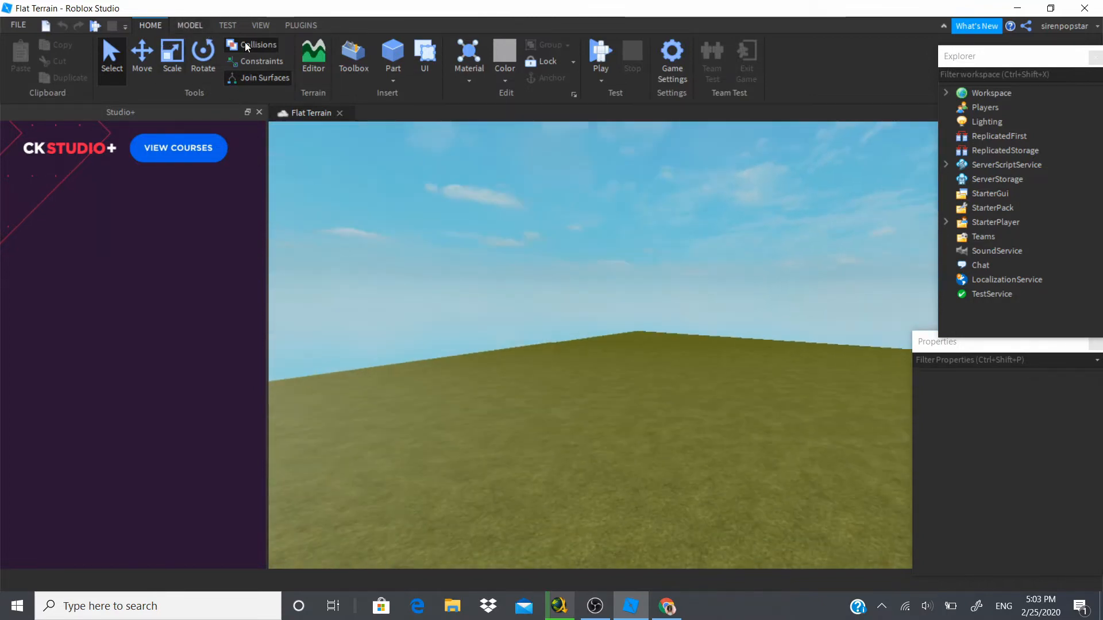
pyautogui.click(316, 74)
pyautogui.click(316, 70)
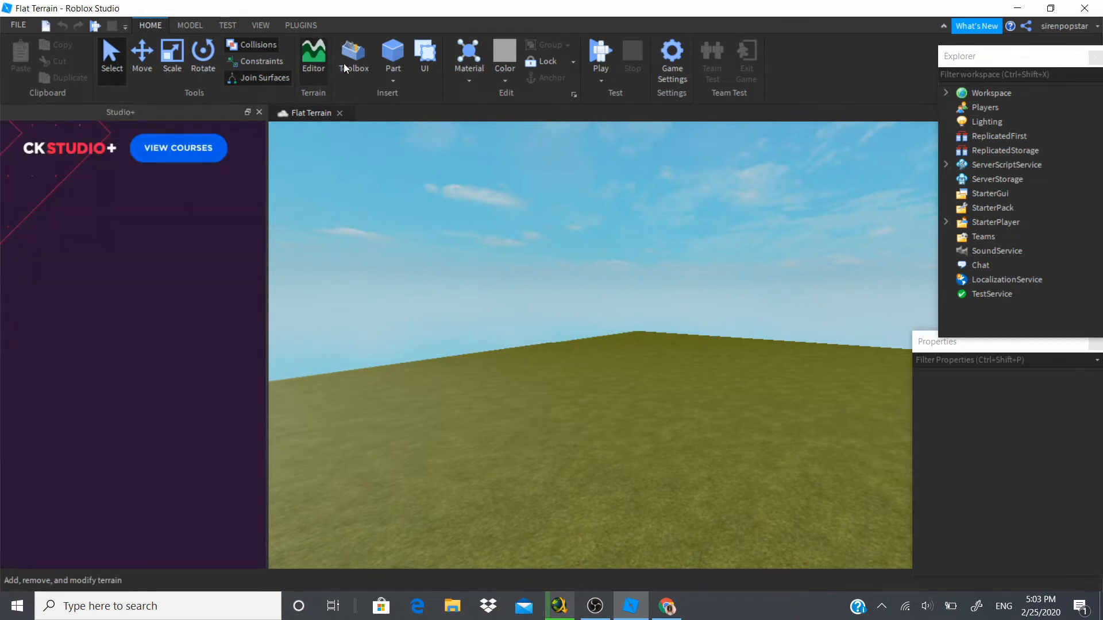
# Step: Show the Toolbox and set its marketplace category to Models
pyautogui.click(345, 69)
pyautogui.click(81, 145)
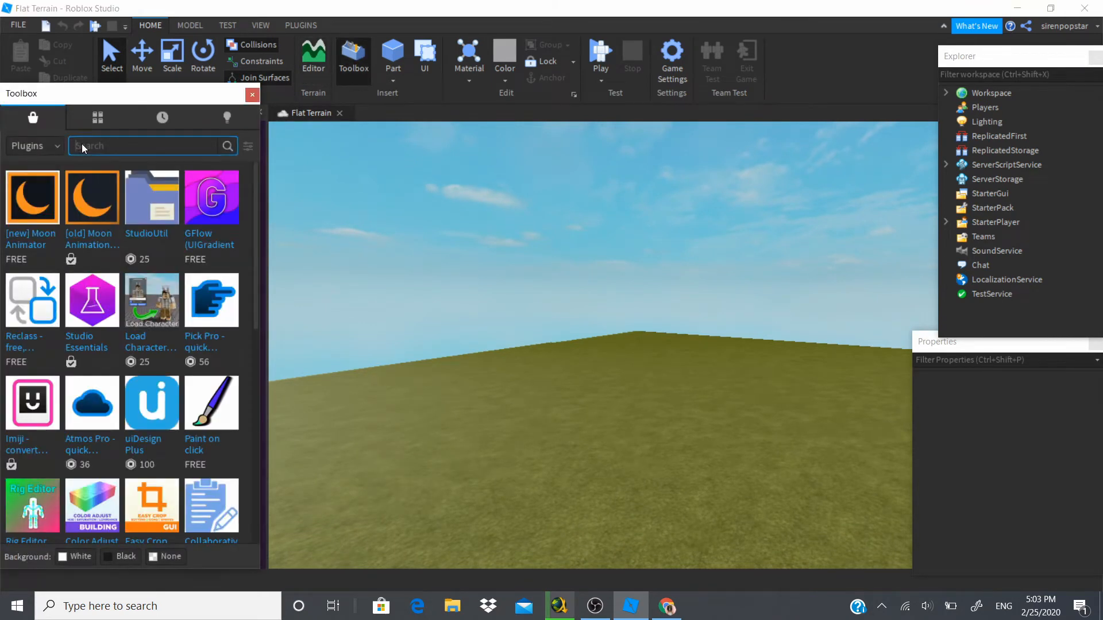
pyautogui.write('boo')
pyautogui.press('BackSpace')
pyautogui.press('BackSpace')
pyautogui.press('BackSpace')
pyautogui.click(57, 147)
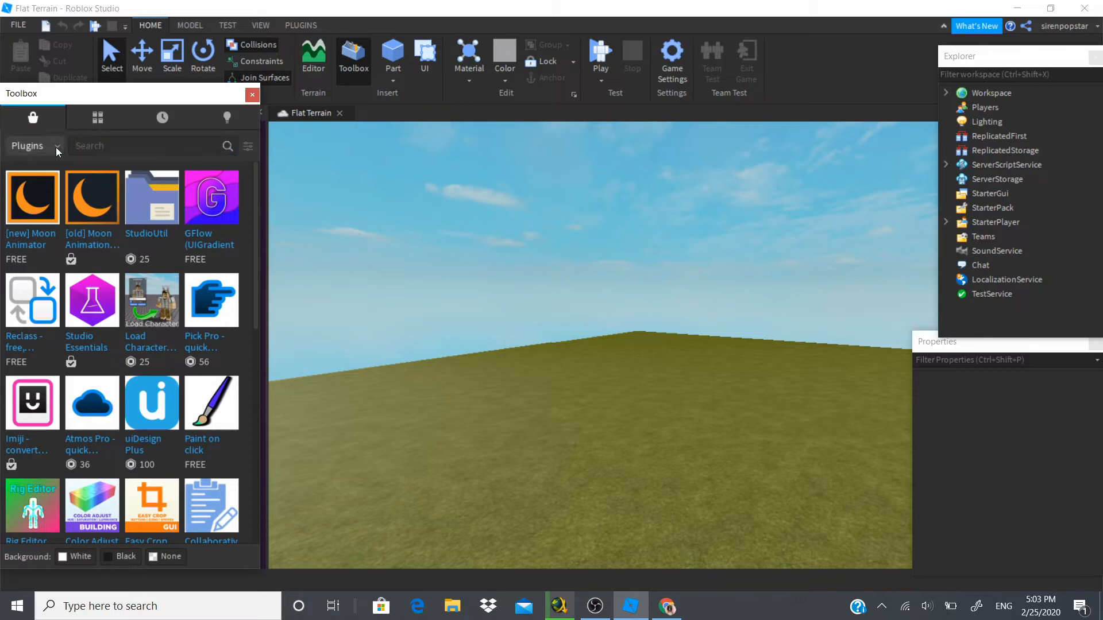
pyautogui.click(57, 147)
pyautogui.click(42, 166)
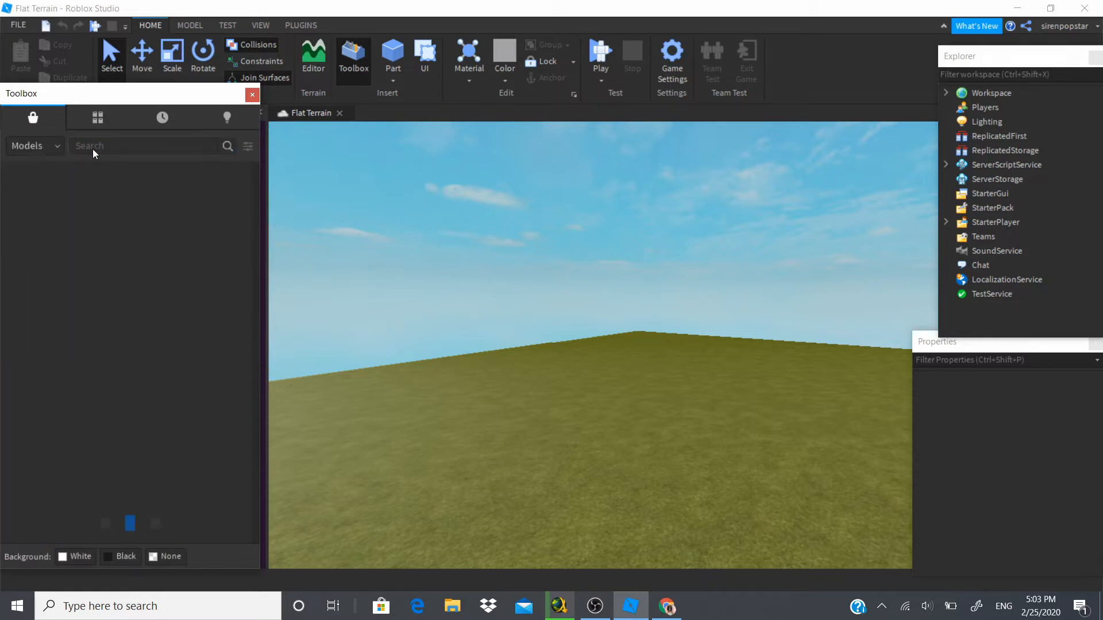
# Step: Search the marketplace models for "mannequin"
pyautogui.click(92, 150)
pyautogui.write('manne')
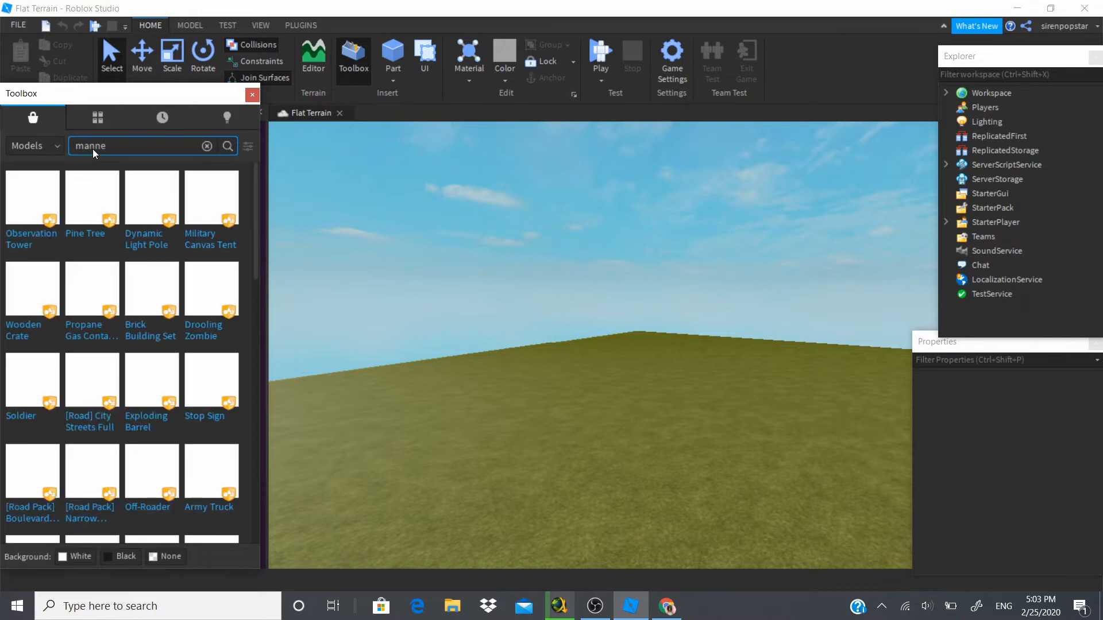
pyautogui.write('quin')
pyautogui.press('Return')
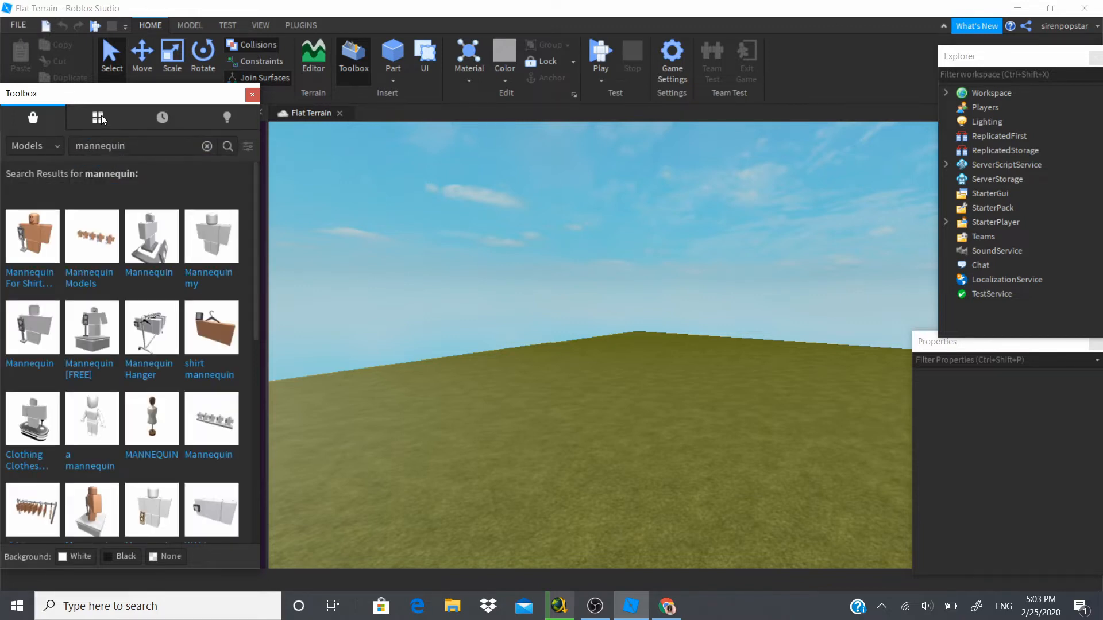
# Step: Insert the "Mannequin [FREE]" model onto the grass terrain and view it from the front
pyautogui.moveTo(92, 363)
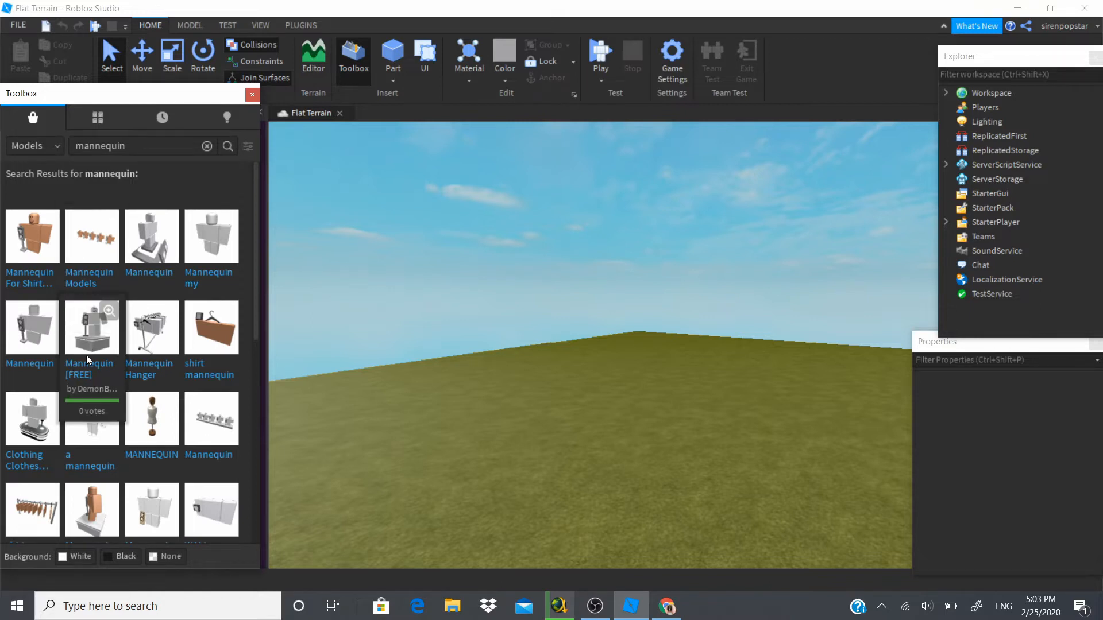
pyautogui.moveTo(87, 355); pyautogui.dragTo(563, 419)
pyautogui.scroll(5, 563, 419)
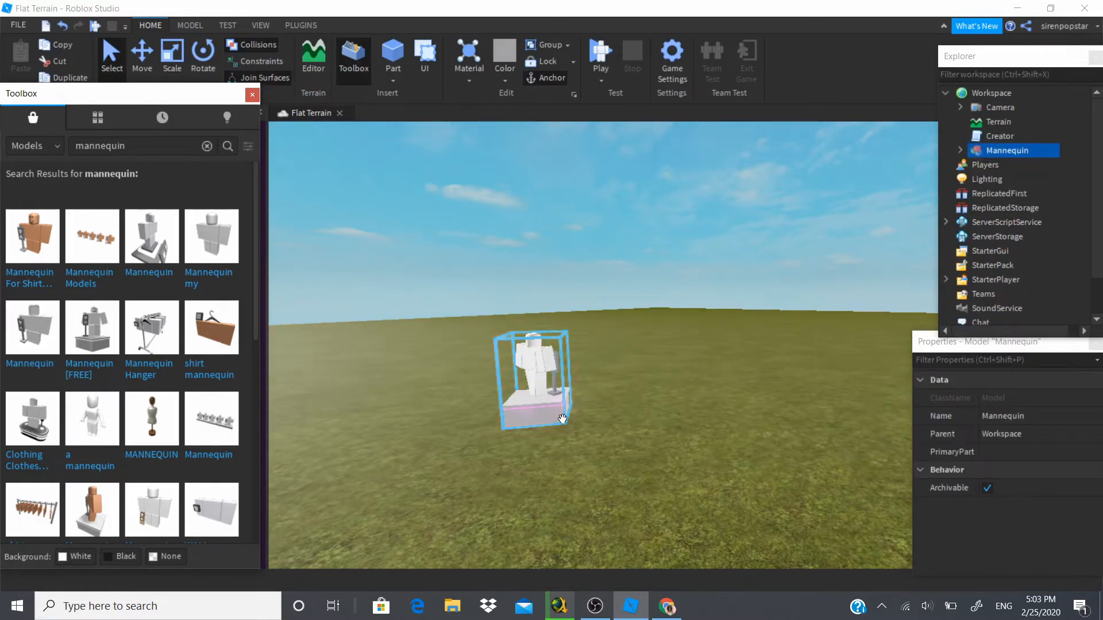
pyautogui.click(599, 417)
pyautogui.moveTo(599, 417); pyautogui.dragTo(601, 417, button='right')
pyautogui.press('w')
pyautogui.press('d')
pyautogui.press('w')
pyautogui.press('s')
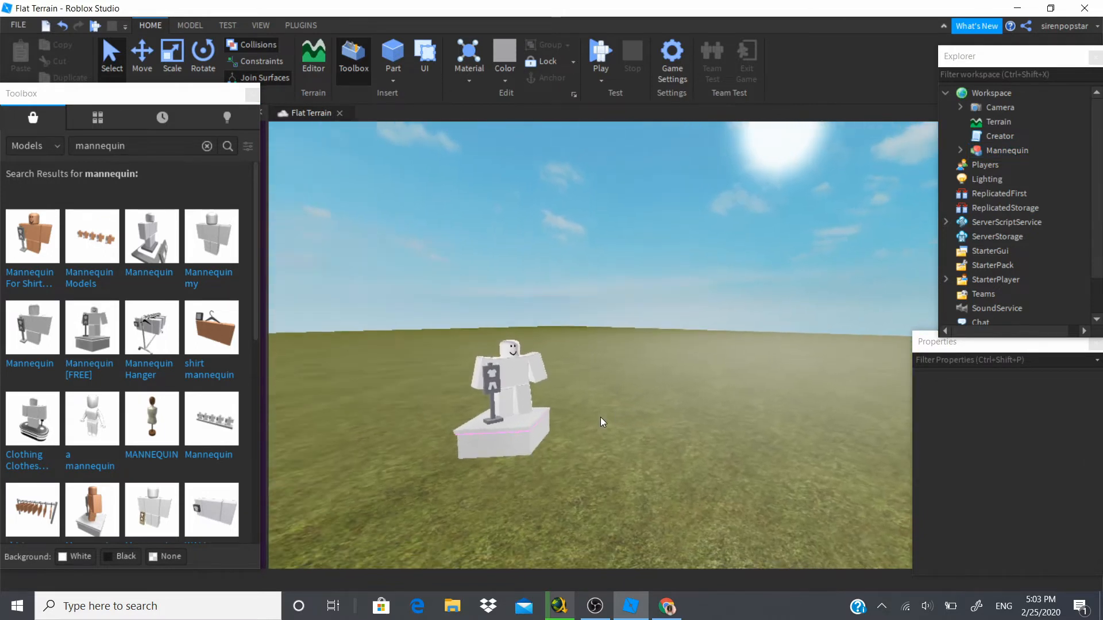
# Step: Insert the Mannequin "works" model from My Models beside the pedestal mannequin and rotate it to face the camera
pyautogui.click(112, 118)
pyautogui.click(32, 151)
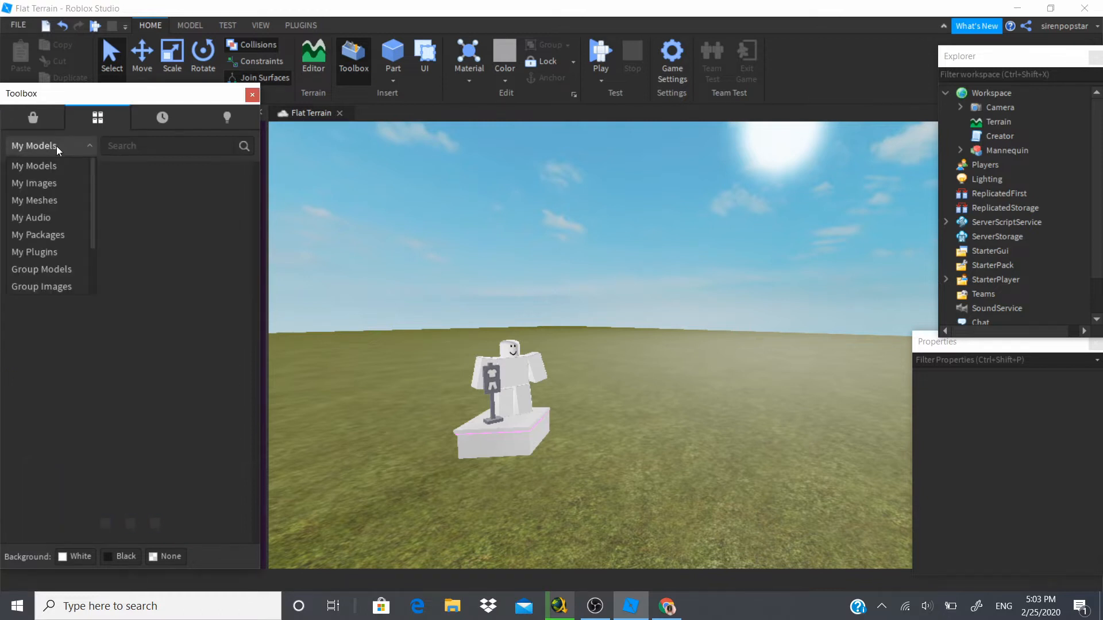
pyautogui.click(56, 146)
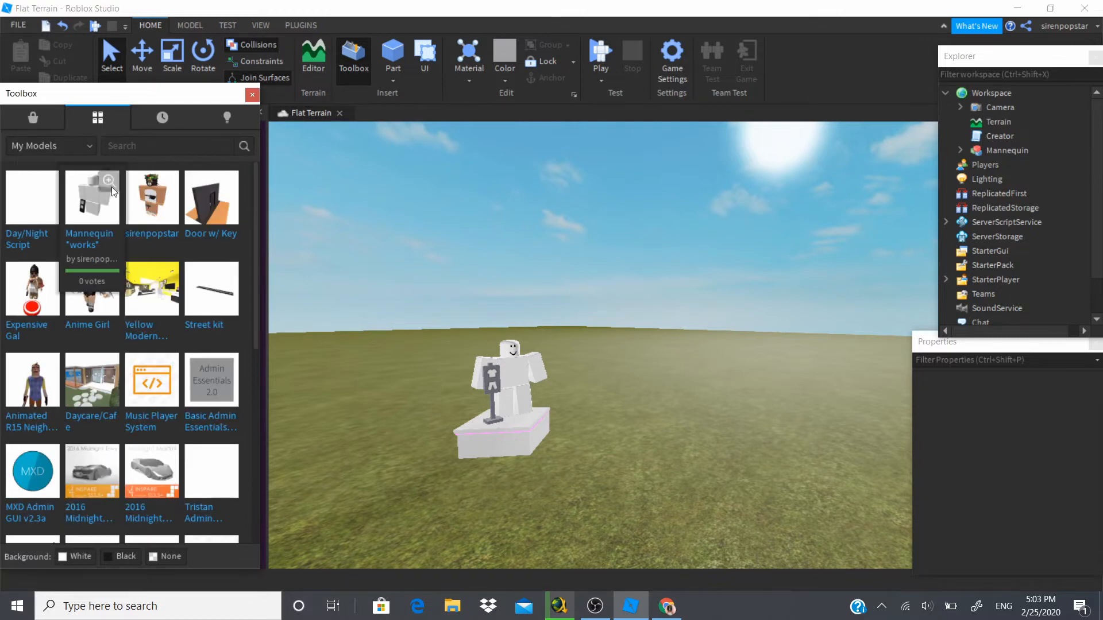
pyautogui.moveTo(671, 389); pyautogui.dragTo(620, 437)
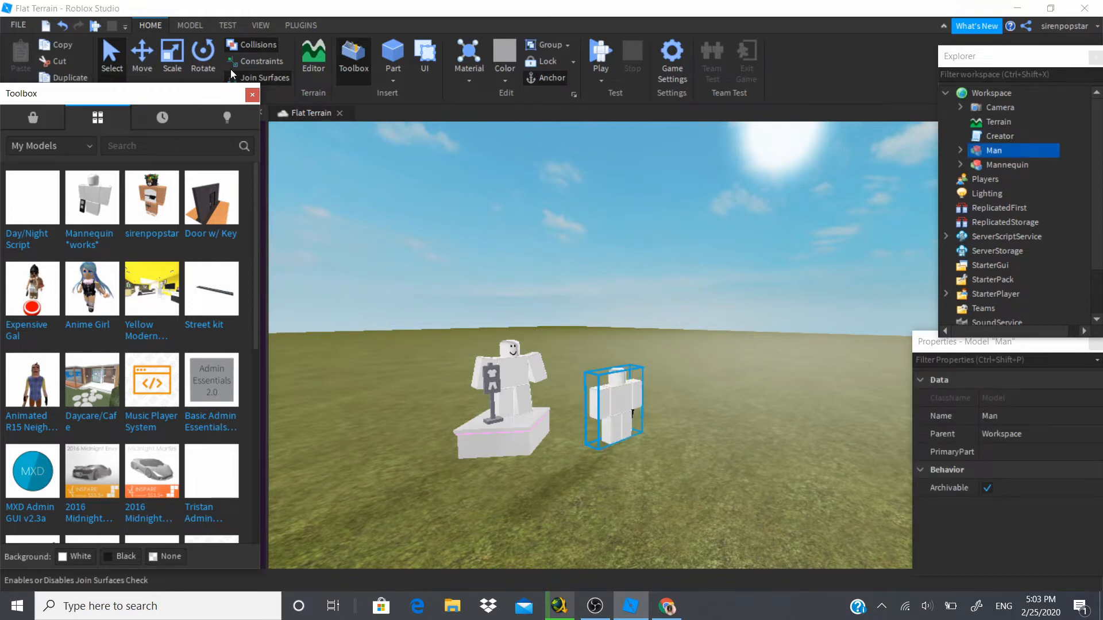
pyautogui.click(212, 60)
pyautogui.moveTo(540, 427); pyautogui.dragTo(660, 388)
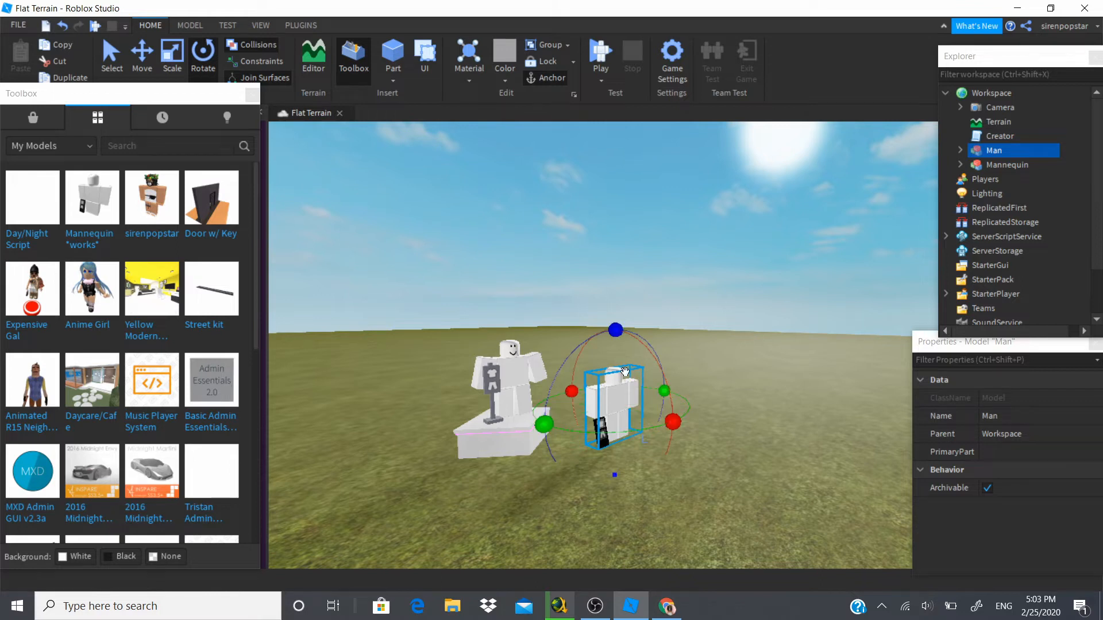
# Step: Delete the mannequin standing on the pedestal
pyautogui.click(513, 364)
pyautogui.press('Delete')
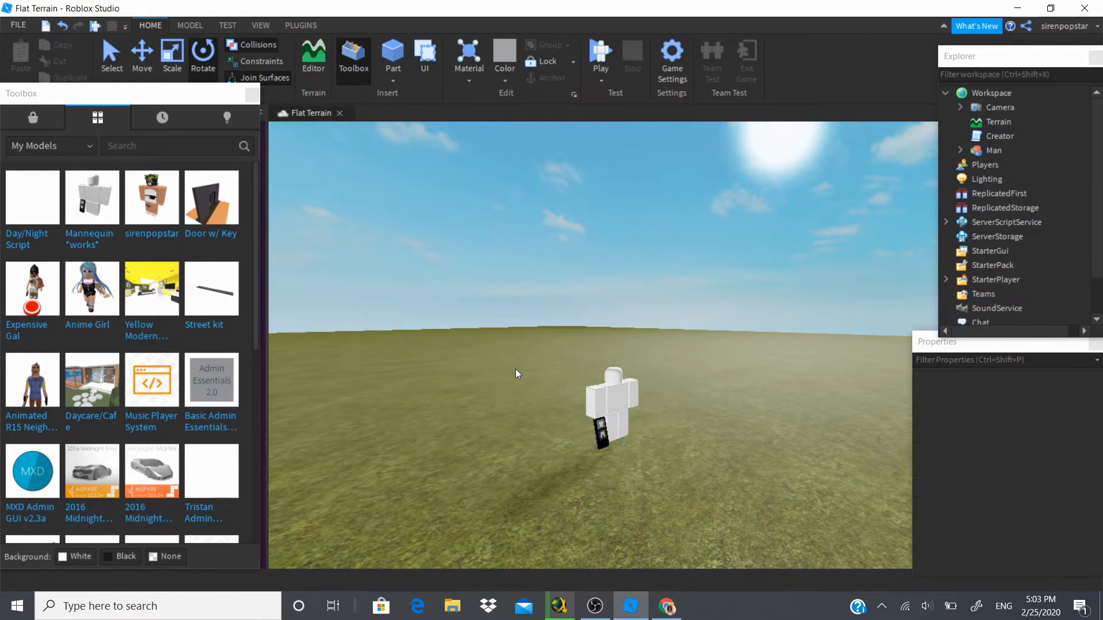
# Step: Expand the Man model and its unnamed submodel, and select the Shirt object inside it
pyautogui.press('d')
pyautogui.moveTo(646, 409); pyautogui.dragTo(625, 405, button='right')
pyautogui.press('w')
pyautogui.click(551, 364)
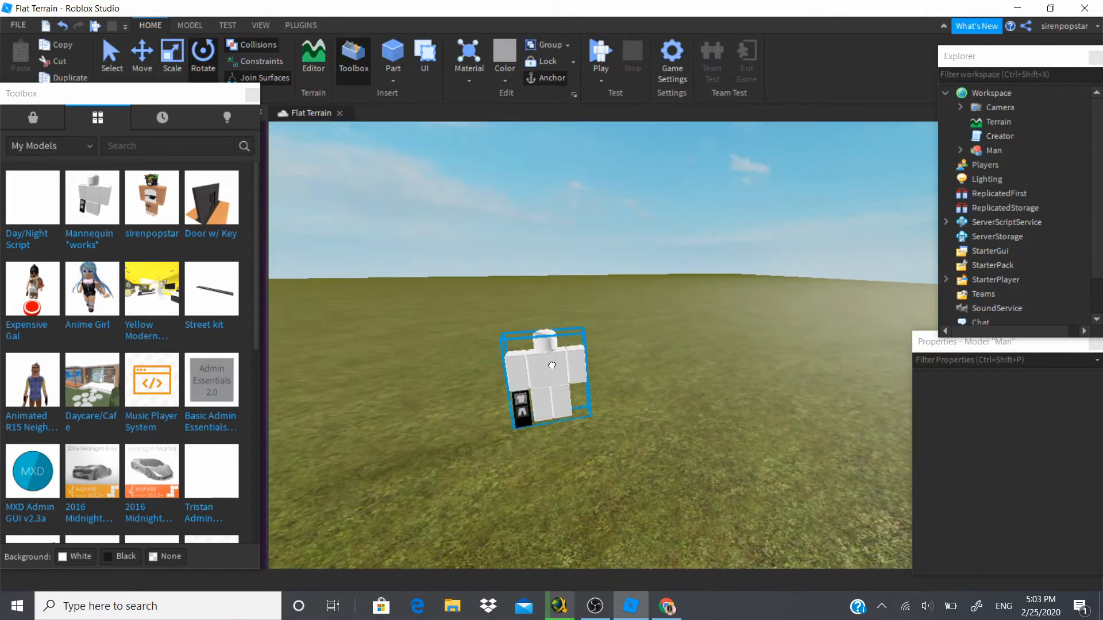
pyautogui.click(960, 149)
pyautogui.click(995, 170)
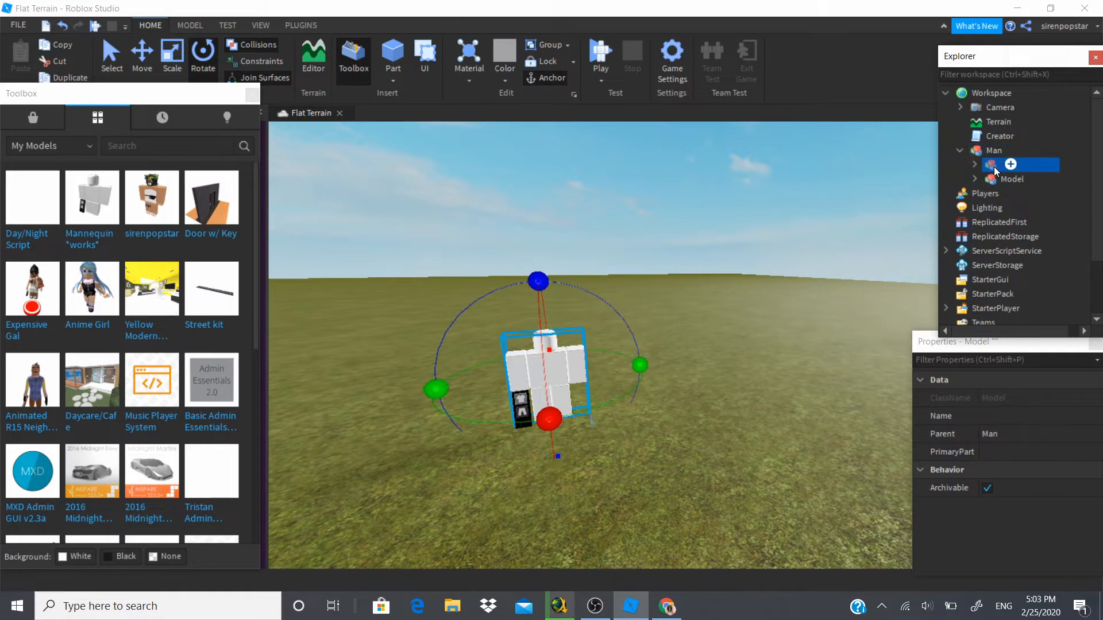
pyautogui.click(961, 165)
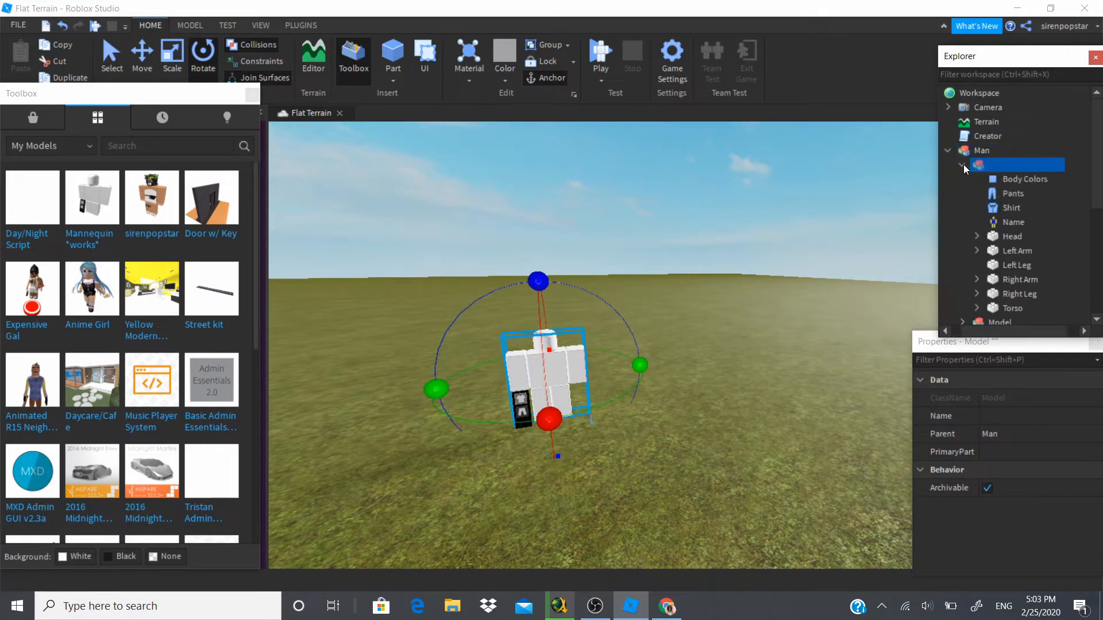
pyautogui.click(1000, 208)
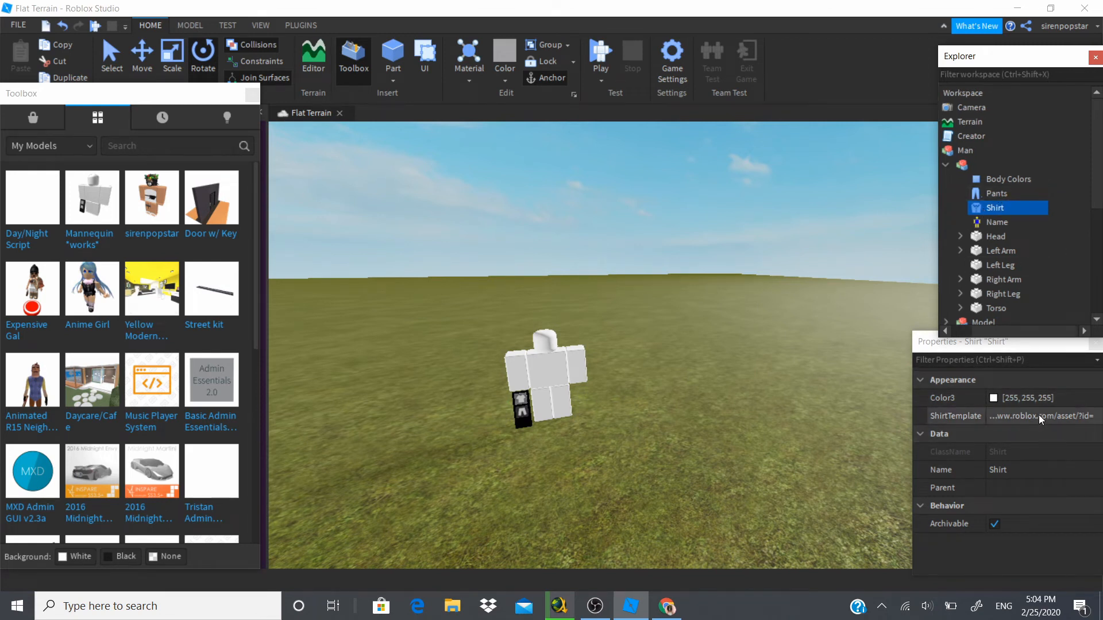
pyautogui.click(666, 606)
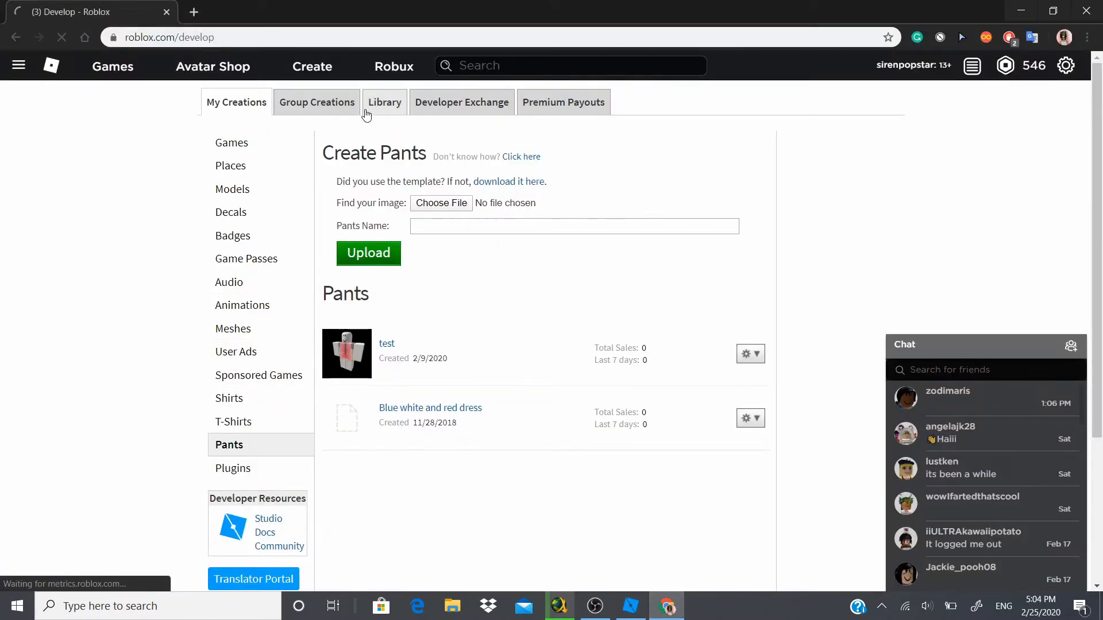
pyautogui.click(318, 102)
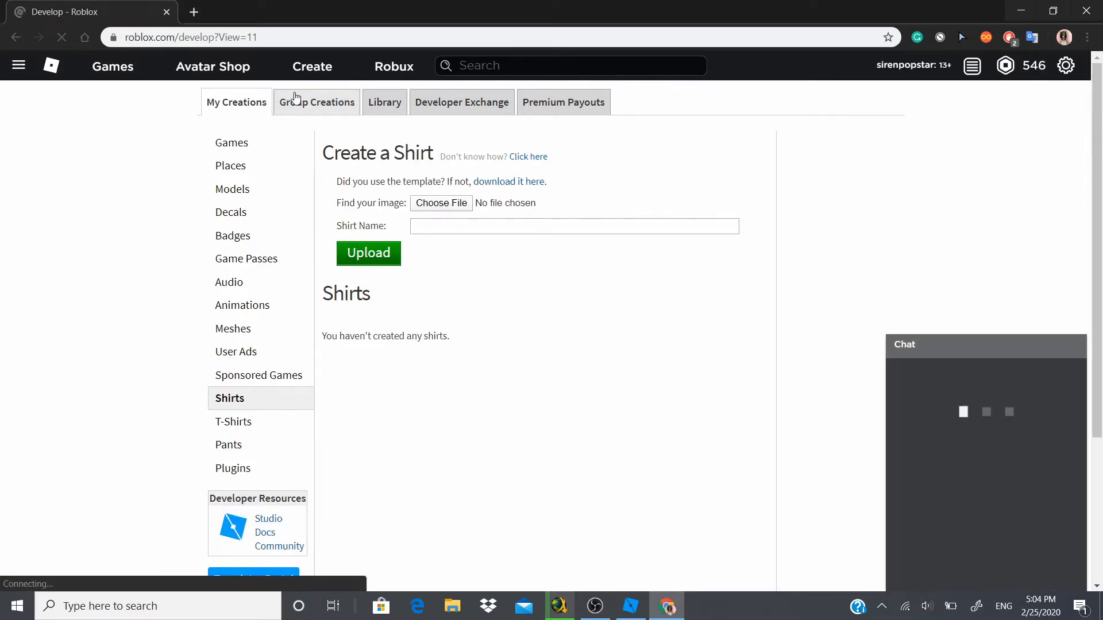
pyautogui.click(290, 103)
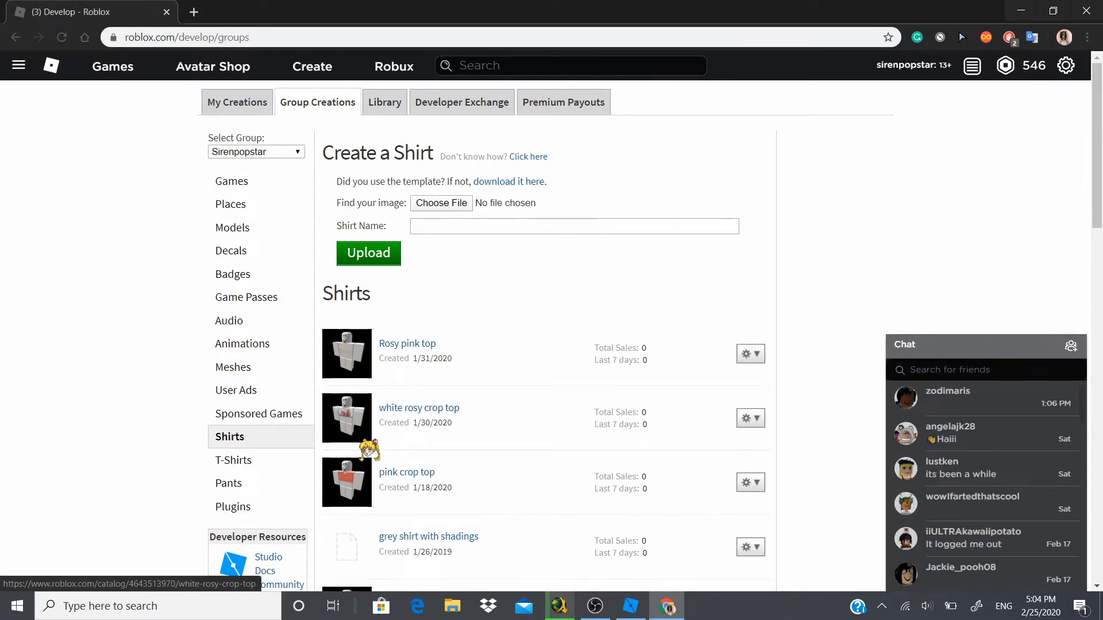
pyautogui.scroll(-1, 360, 440)
pyautogui.click(346, 395)
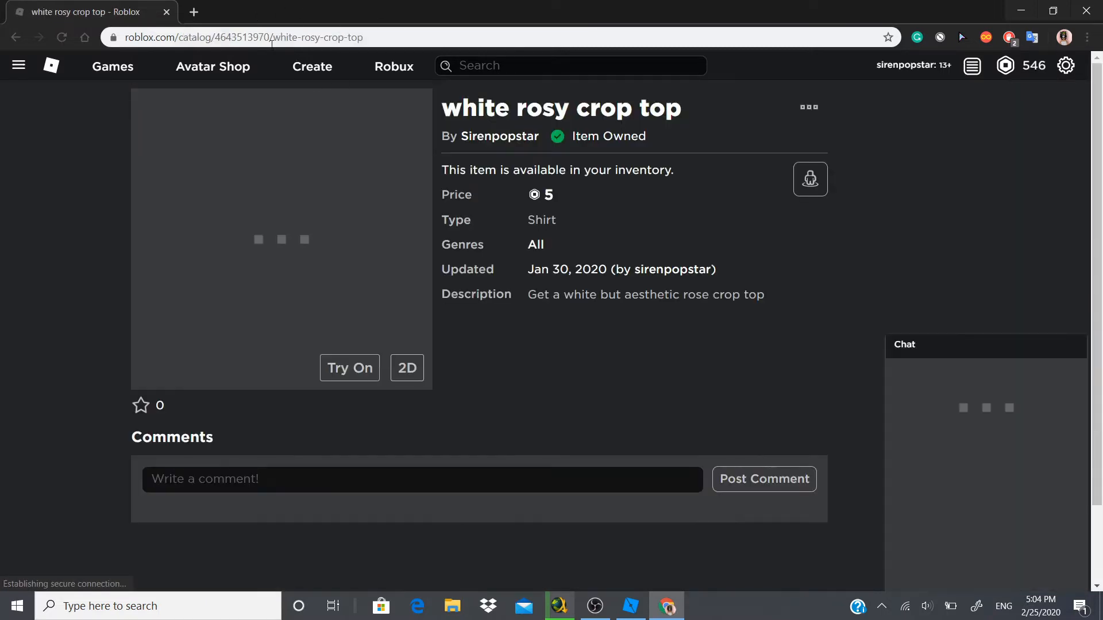
pyautogui.doubleClick(283, 38)
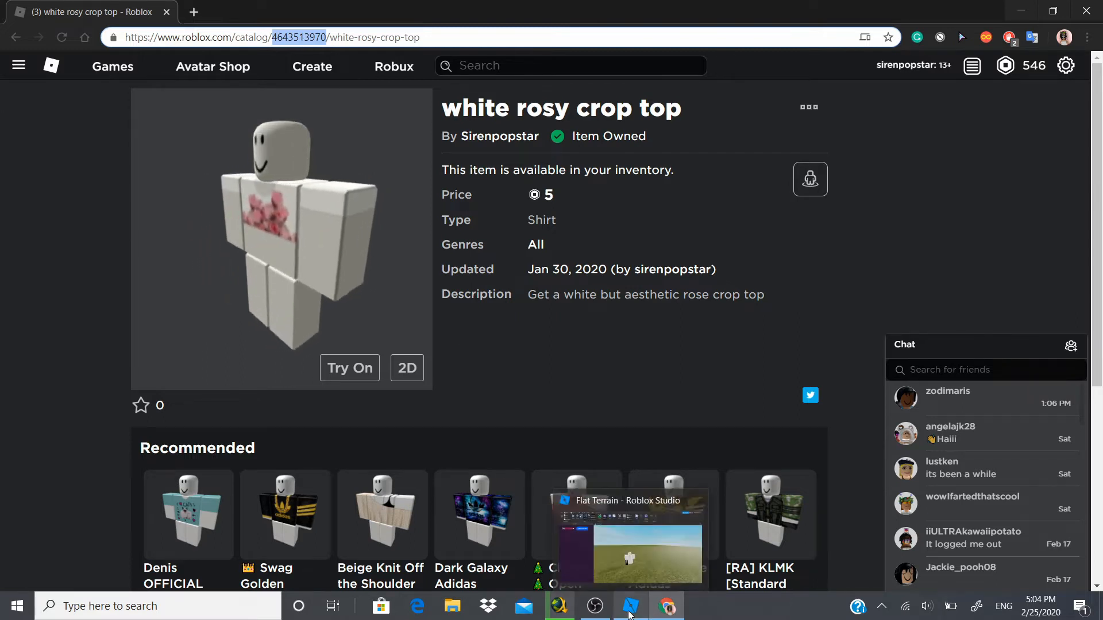
pyautogui.click(630, 614)
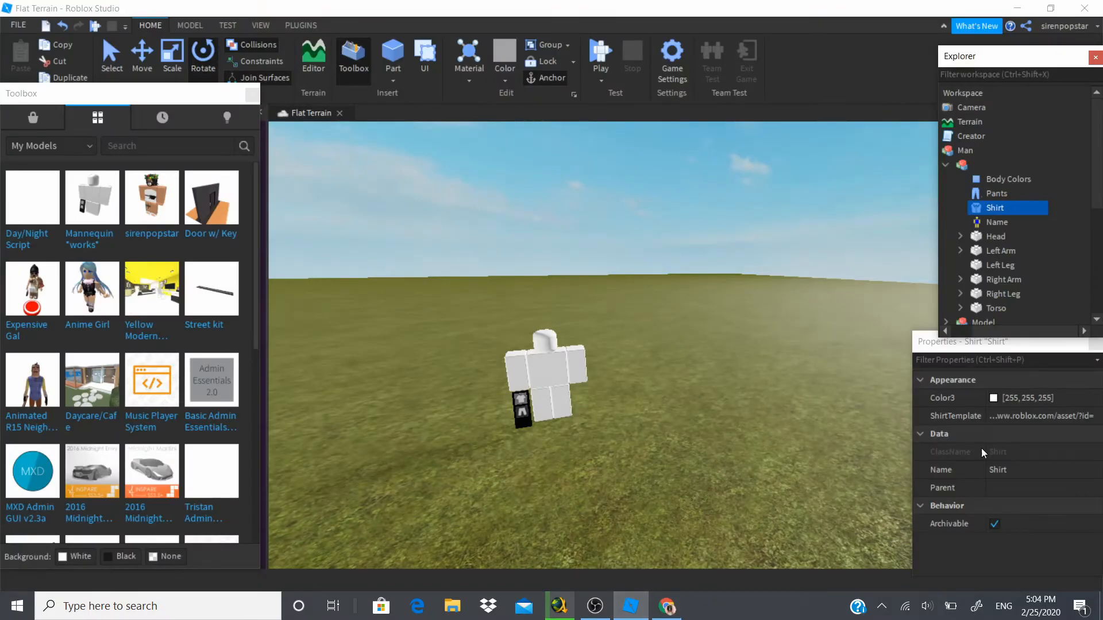
pyautogui.click(1020, 416)
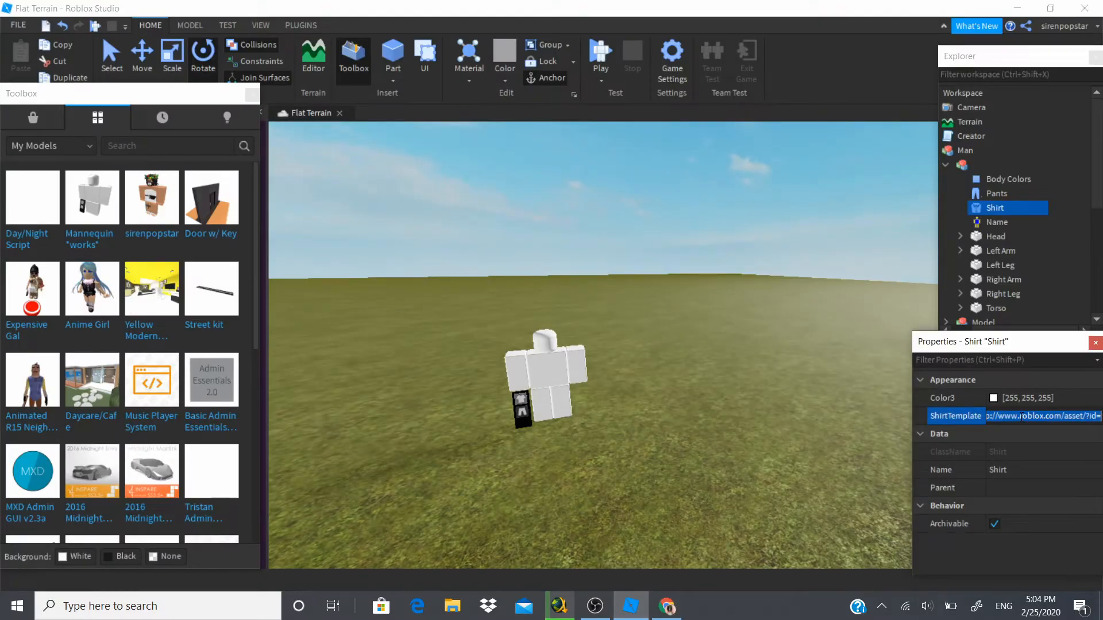
pyautogui.press('BackSpace')
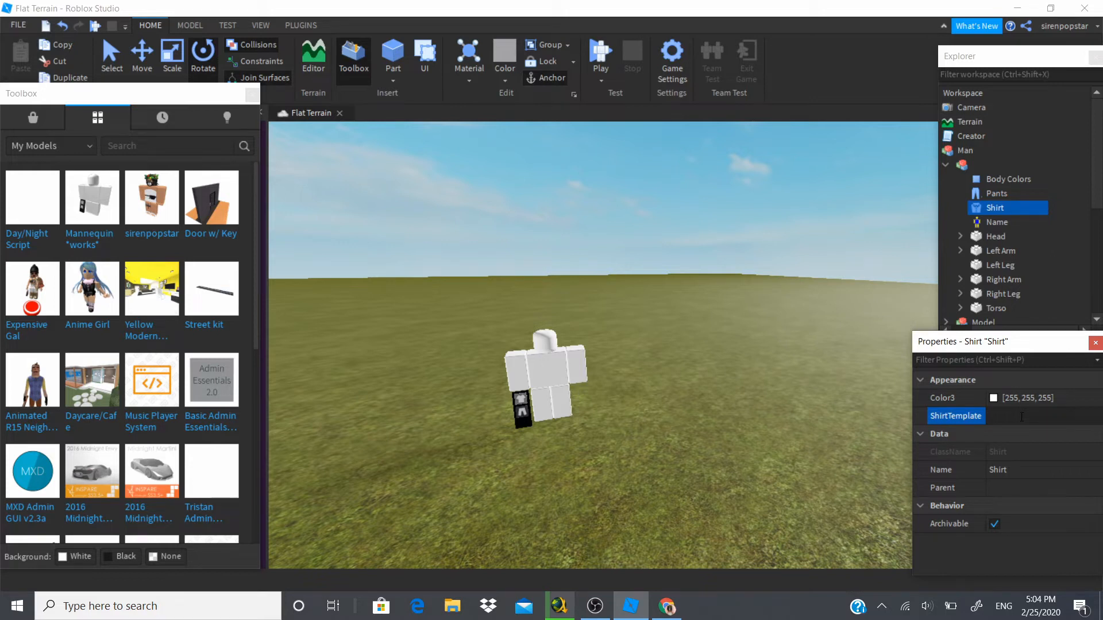
pyautogui.press('Return')
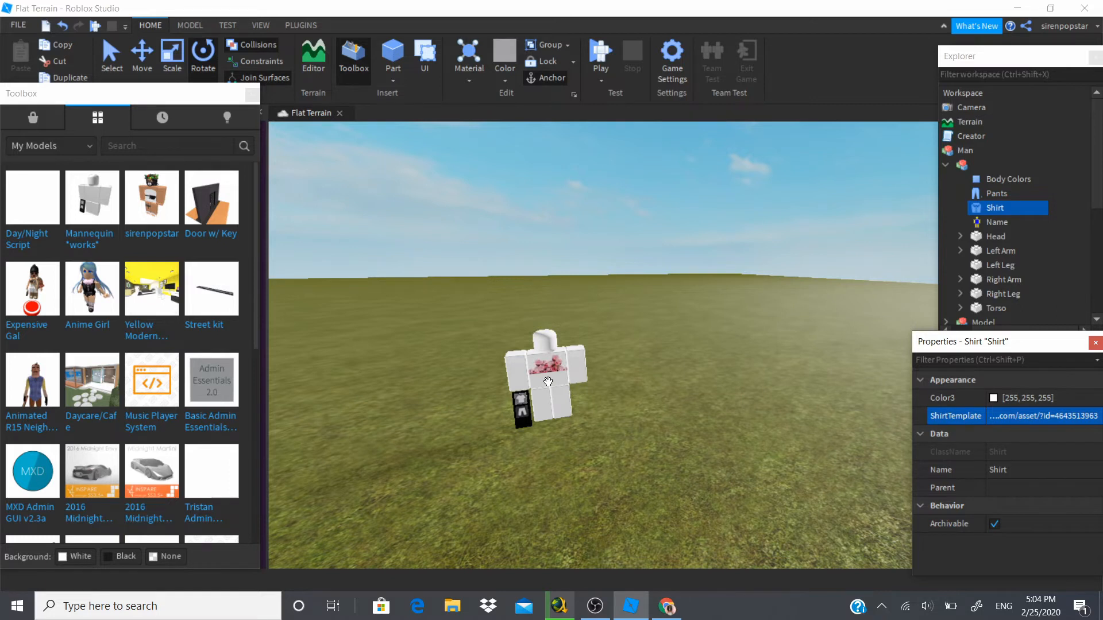
pyautogui.scroll(5, 548, 381)
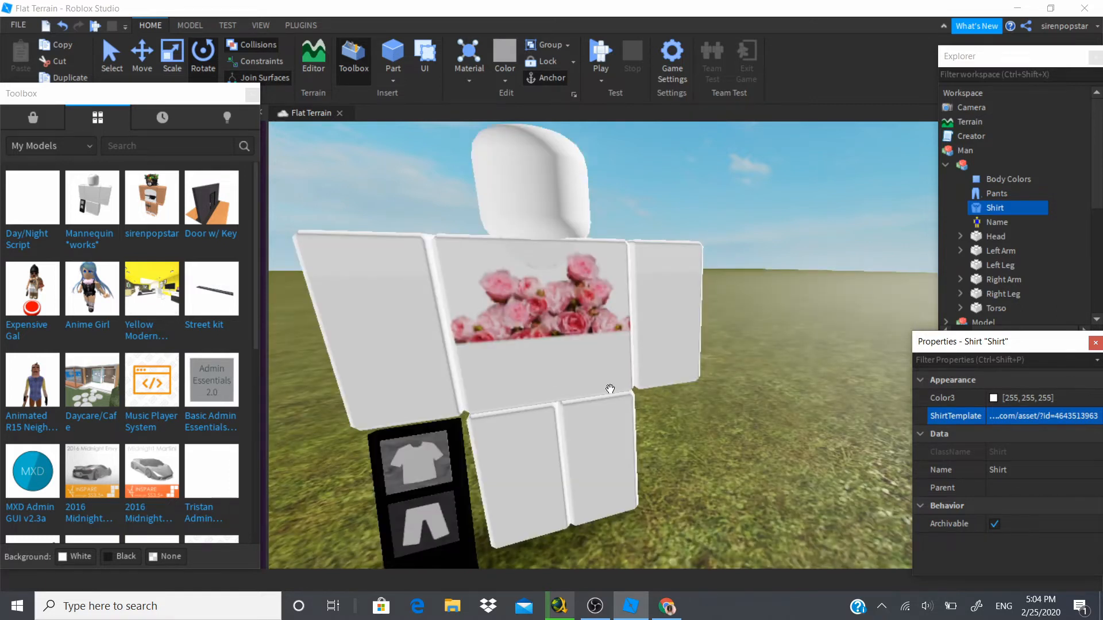
# Step: Examine the mannequin's Body Colors properties and the color palette offered for TorsoColor
pyautogui.click(996, 178)
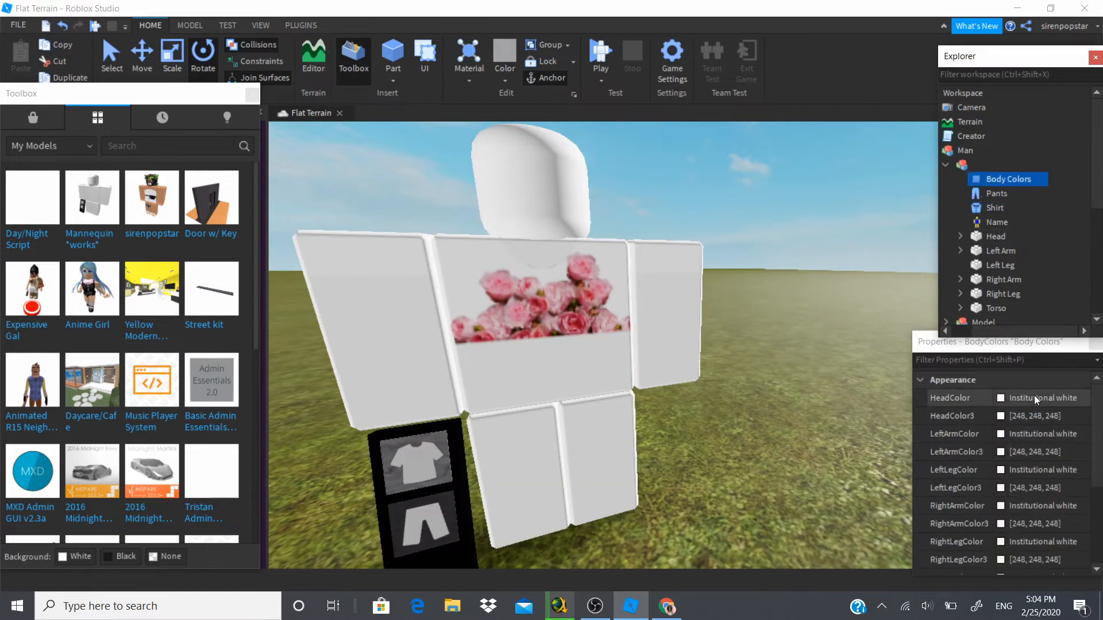
pyautogui.scroll(-4, 991, 394)
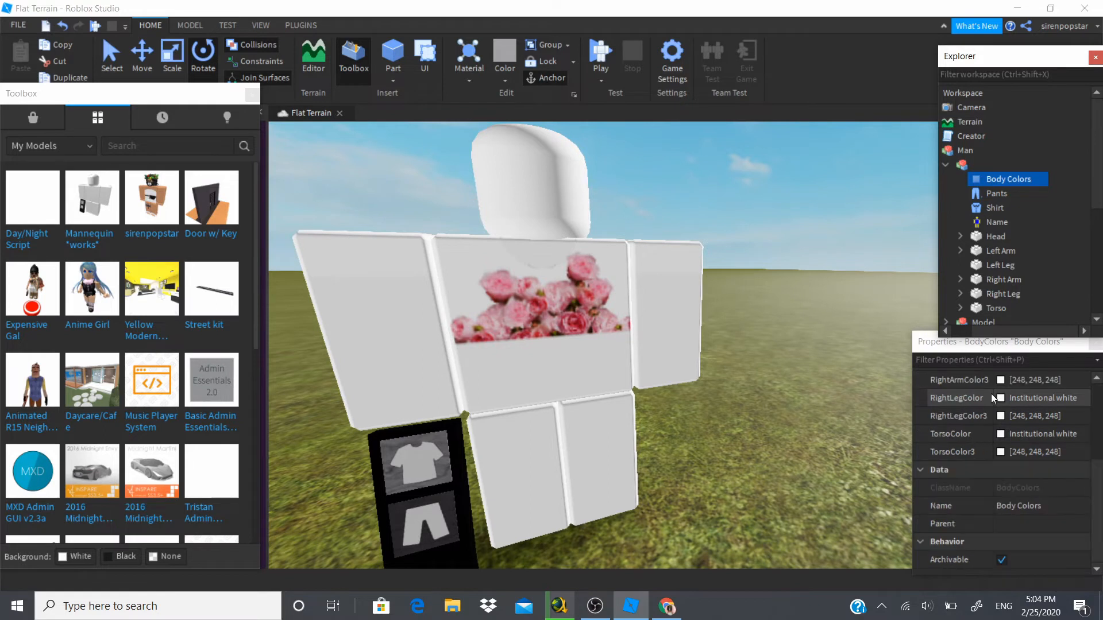
pyautogui.click(1001, 437)
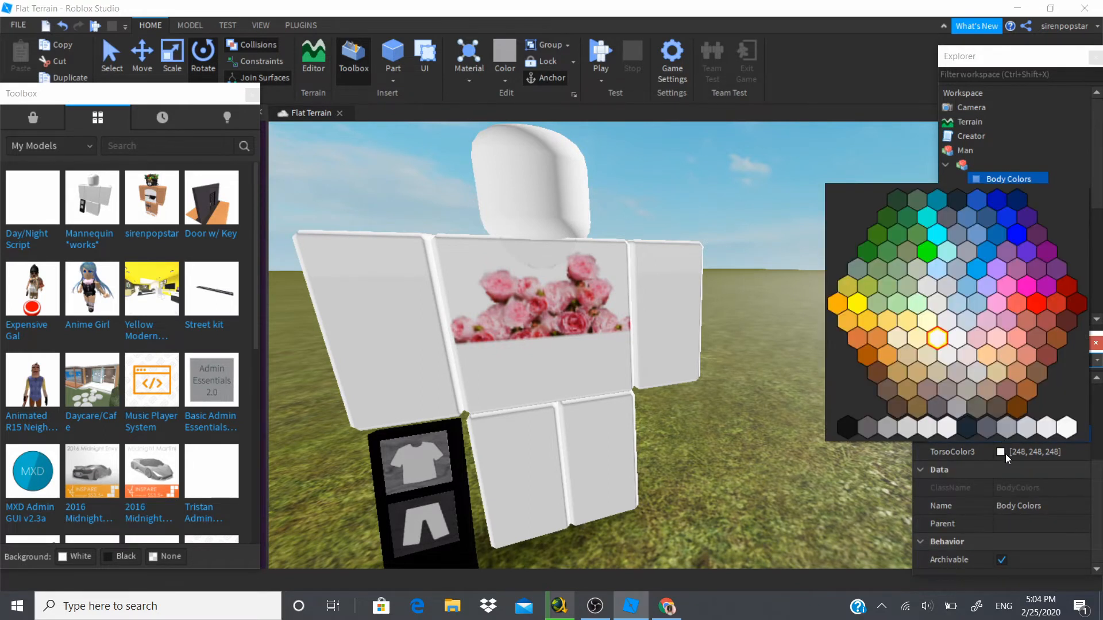
pyautogui.click(779, 372)
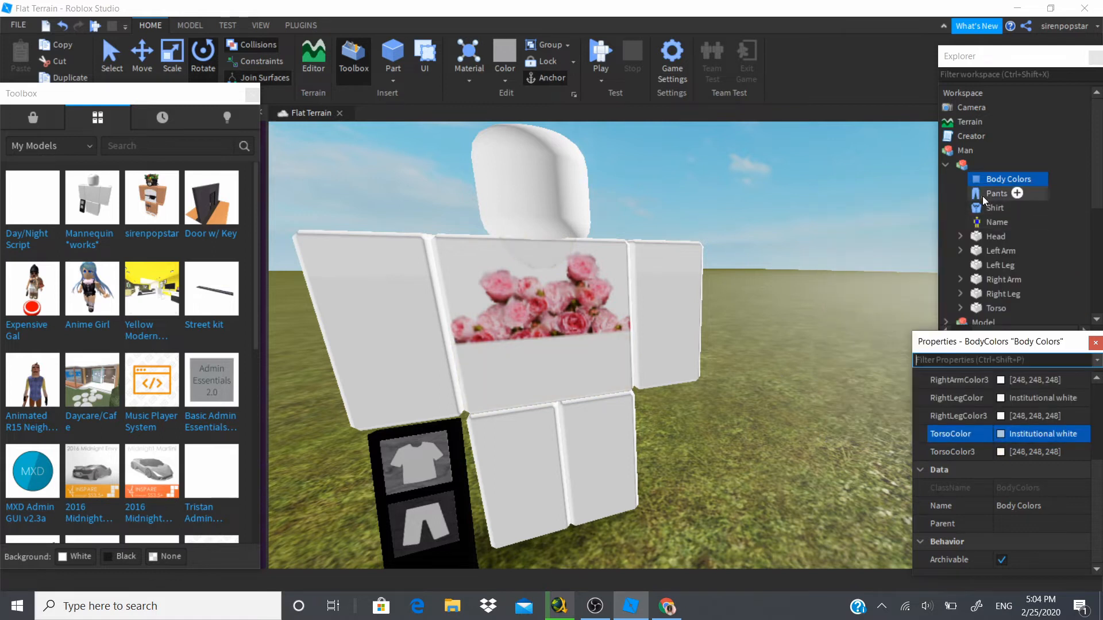
pyautogui.click(982, 195)
pyautogui.click(666, 608)
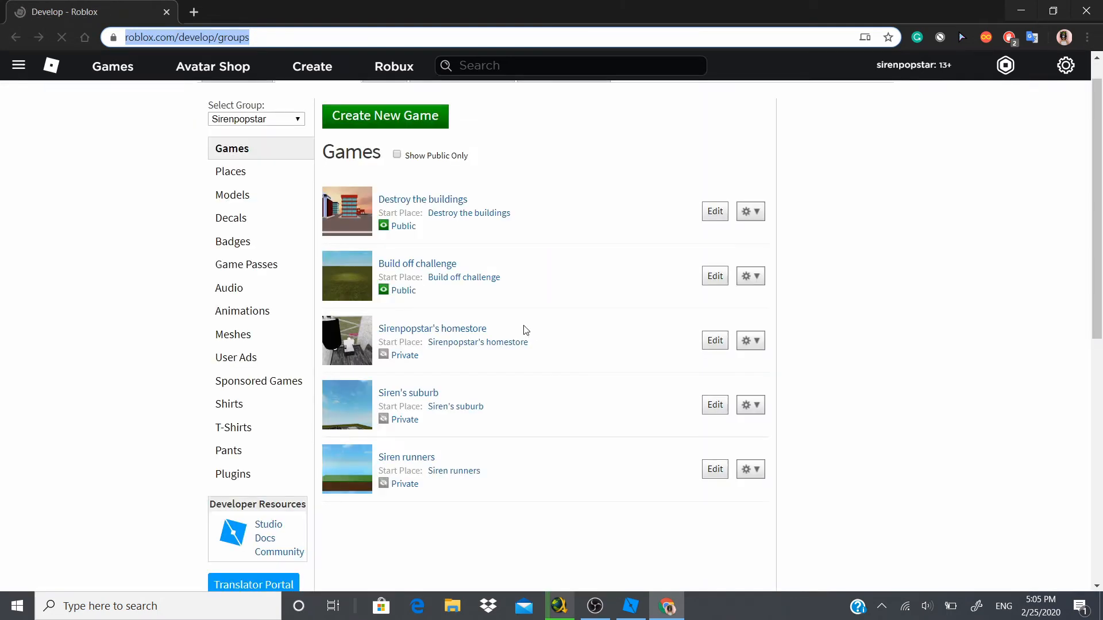
pyautogui.click(258, 449)
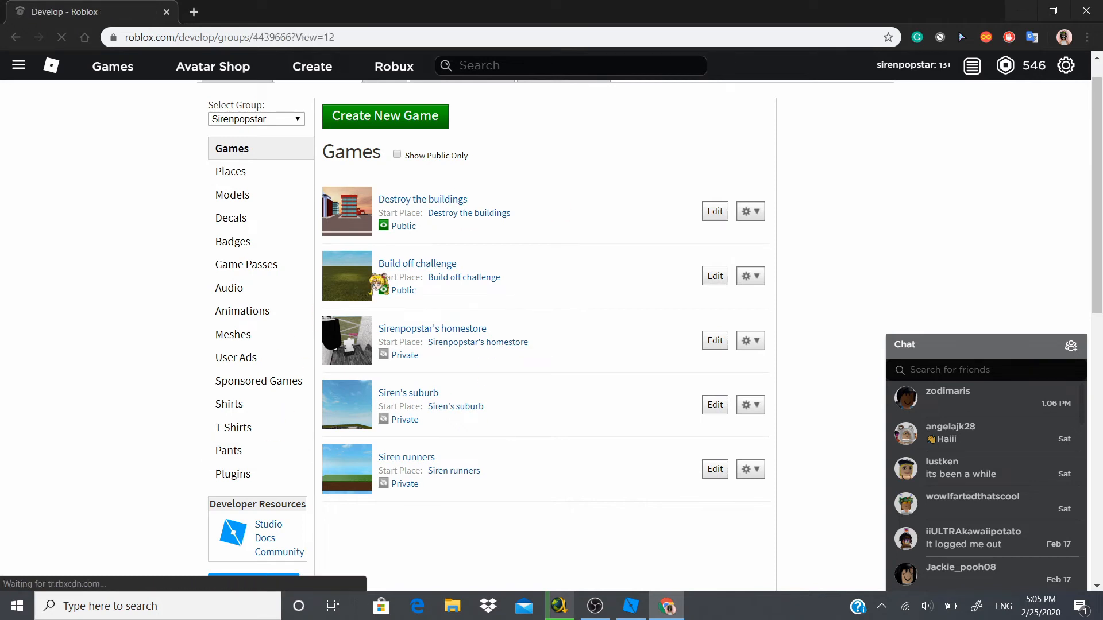
pyautogui.scroll(-3, 364, 367)
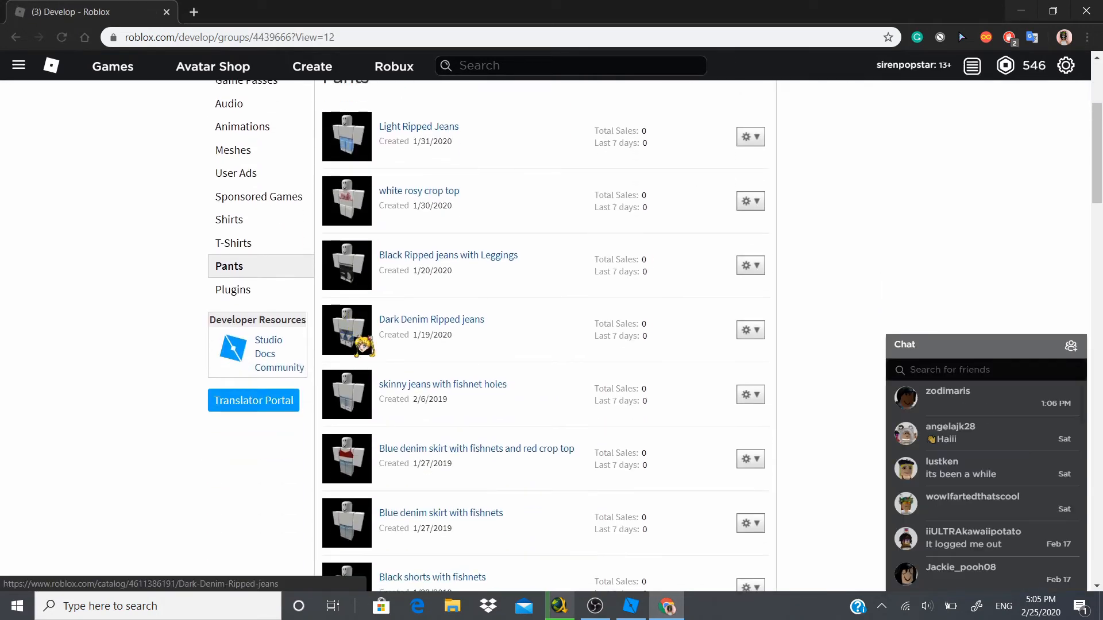
pyautogui.click(359, 342)
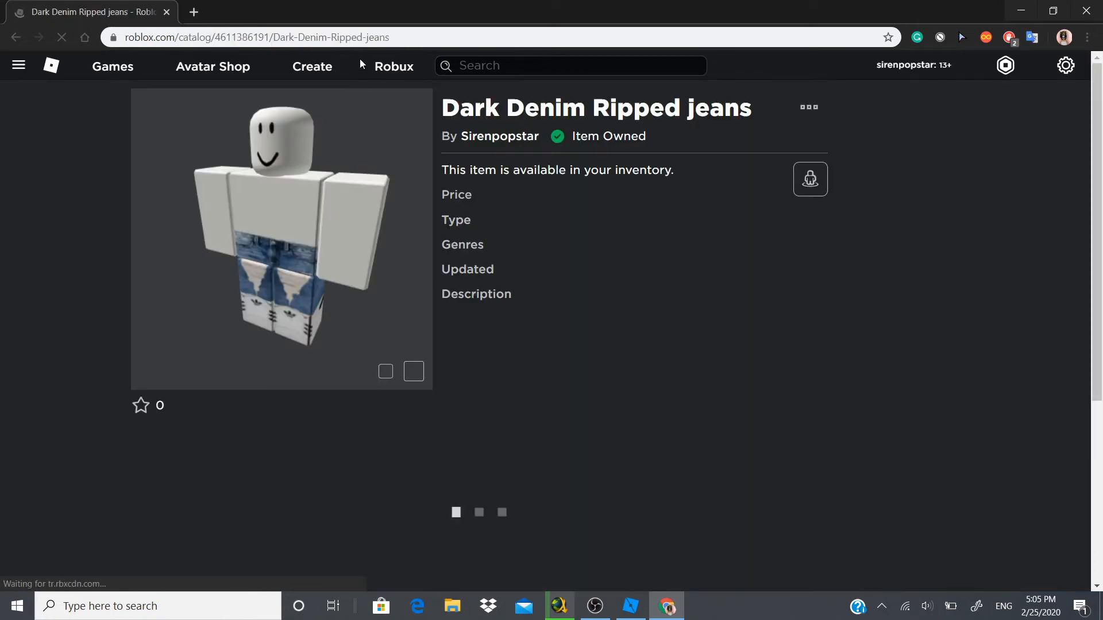
pyautogui.doubleClick(262, 36)
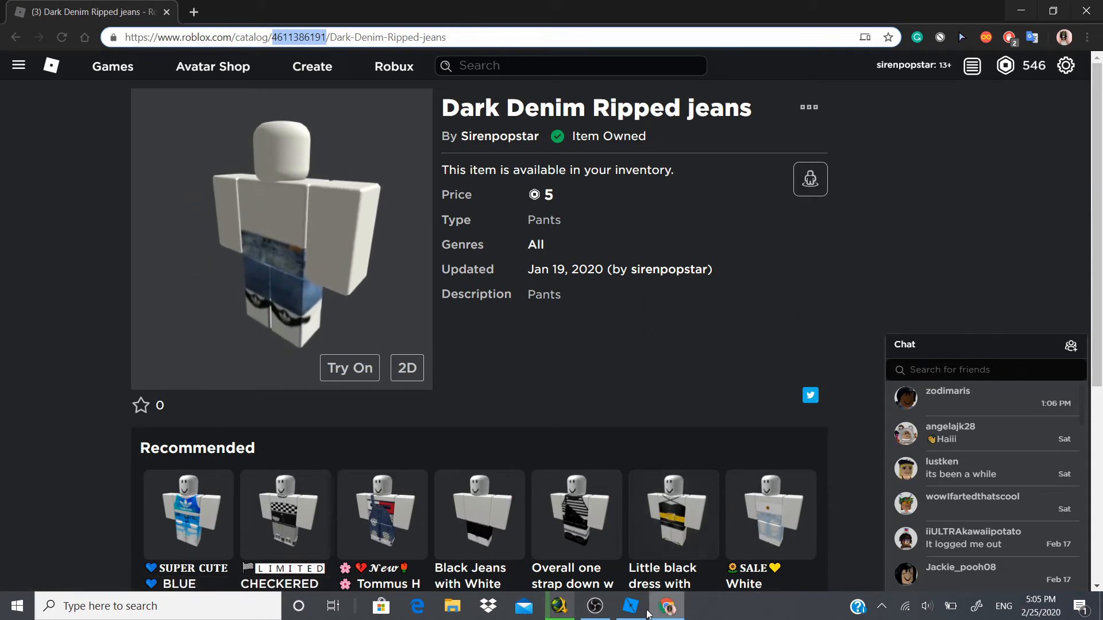
pyautogui.click(643, 614)
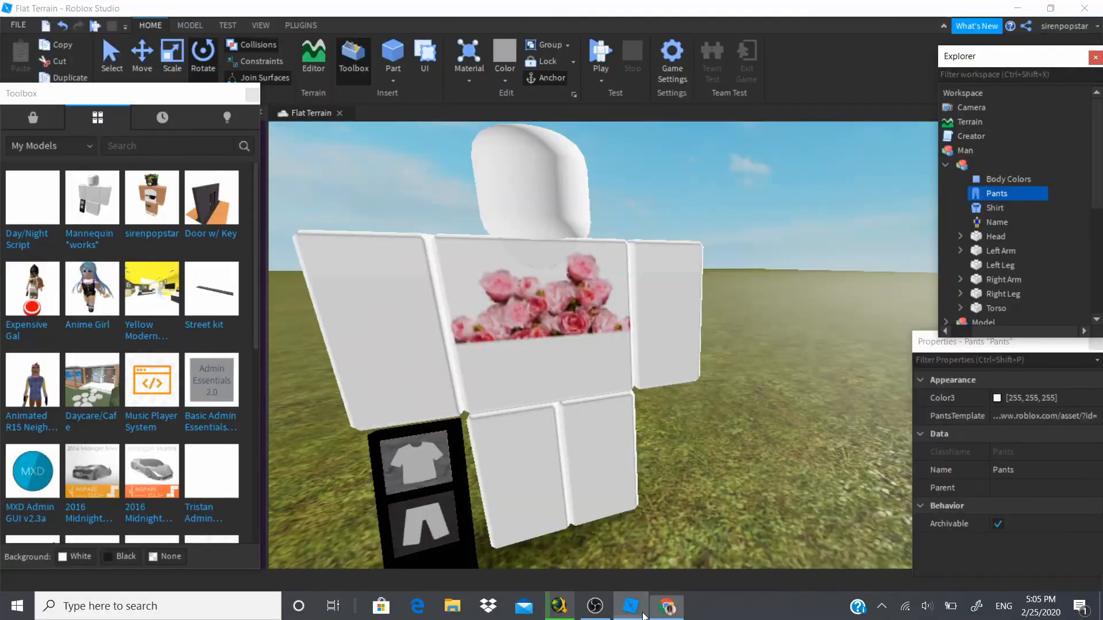
pyautogui.click(1018, 416)
pyautogui.hotkey('ctrl', 'v')
pyautogui.press('Return')
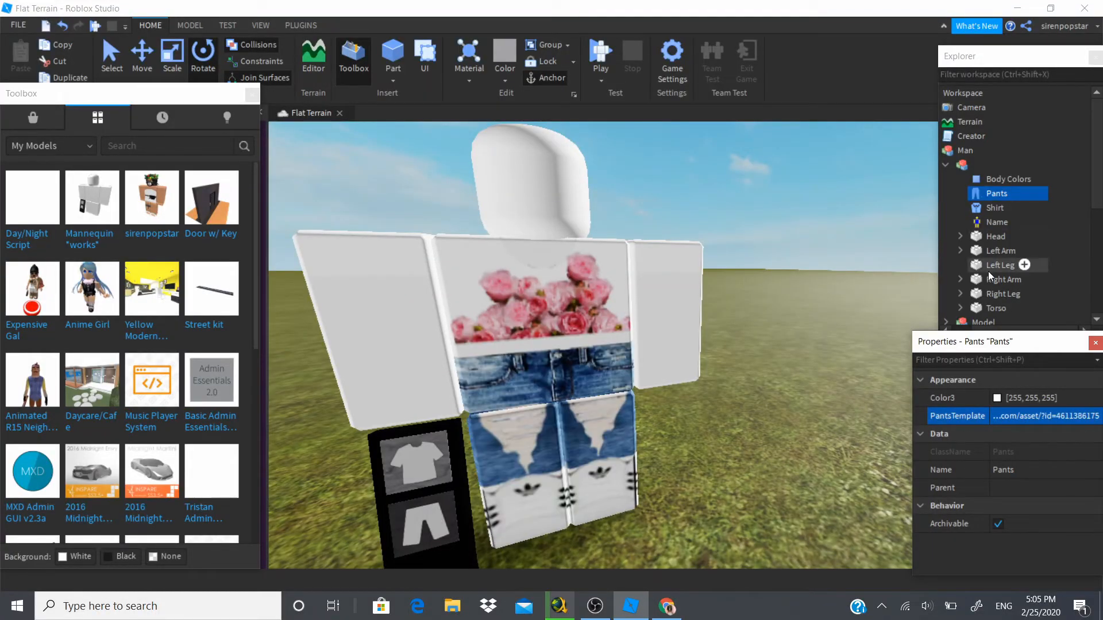
# Step: Move the Explorer window inward from the screen edge and open the Script inside the Bottom submodel of Model
pyautogui.scroll(-2, 988, 271)
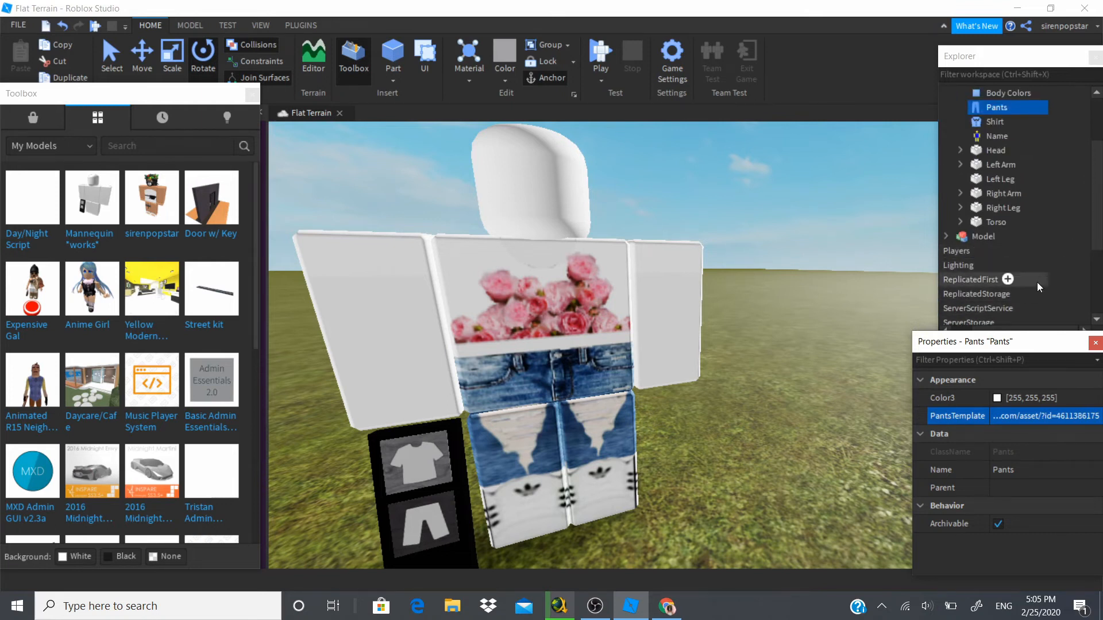
pyautogui.moveTo(985, 57); pyautogui.dragTo(906, 59)
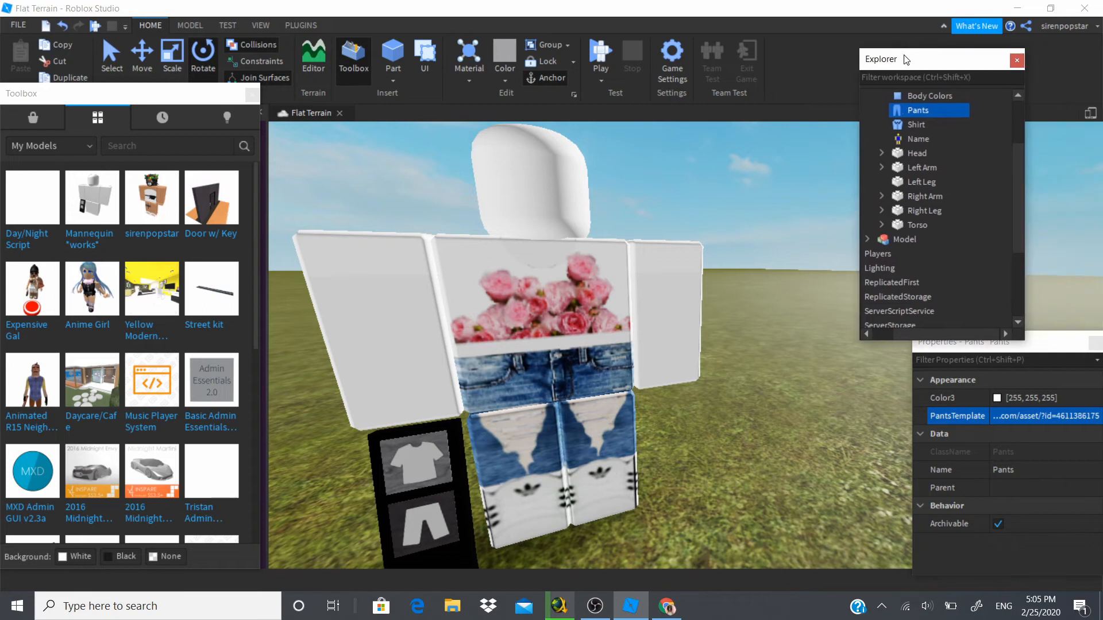
pyautogui.moveTo(908, 334); pyautogui.dragTo(893, 335)
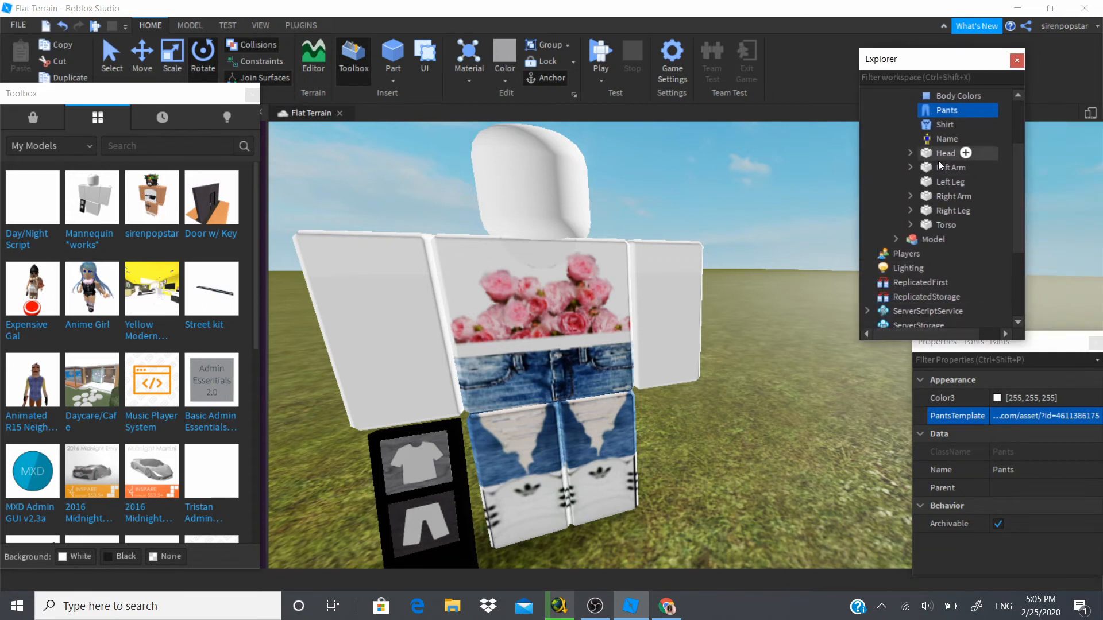
pyautogui.click(896, 240)
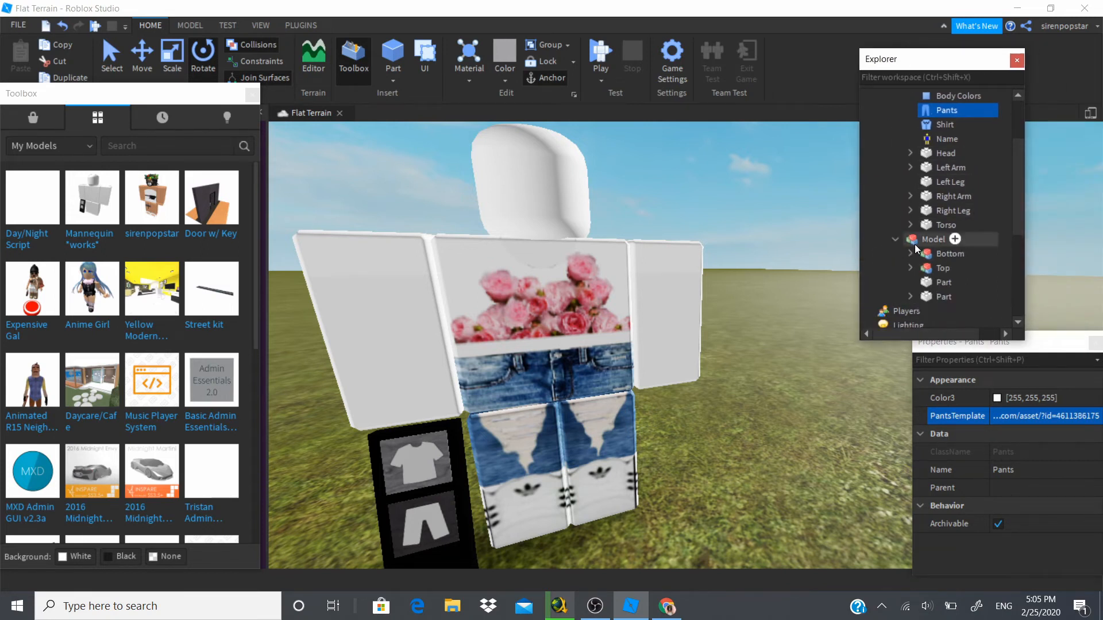
pyautogui.click(929, 253)
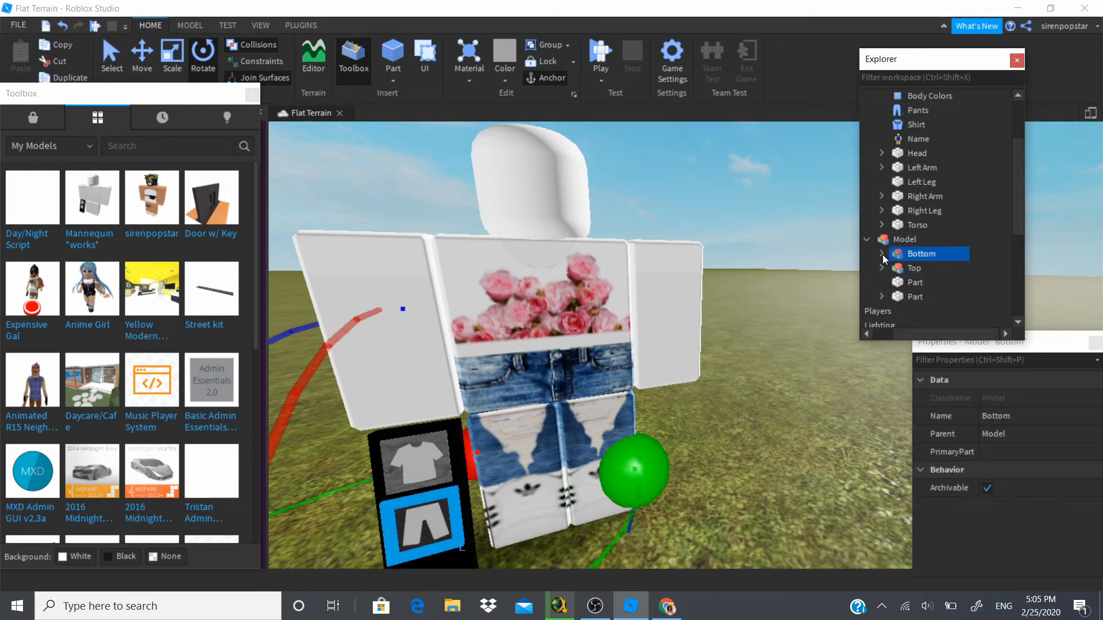
pyautogui.click(881, 254)
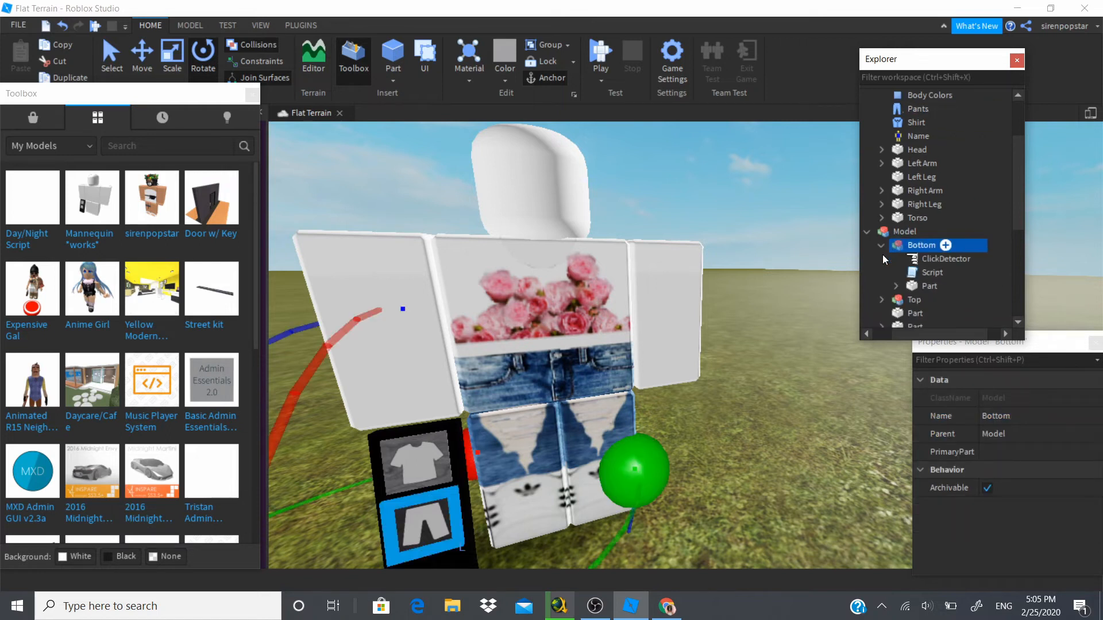
pyautogui.click(914, 271)
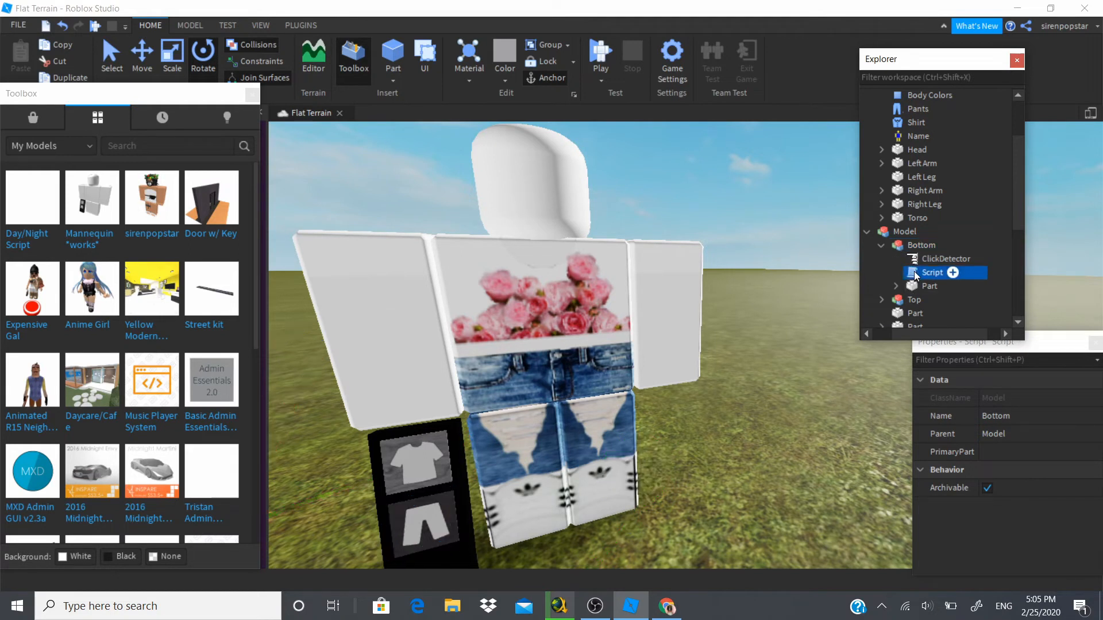
pyautogui.doubleClick(914, 271)
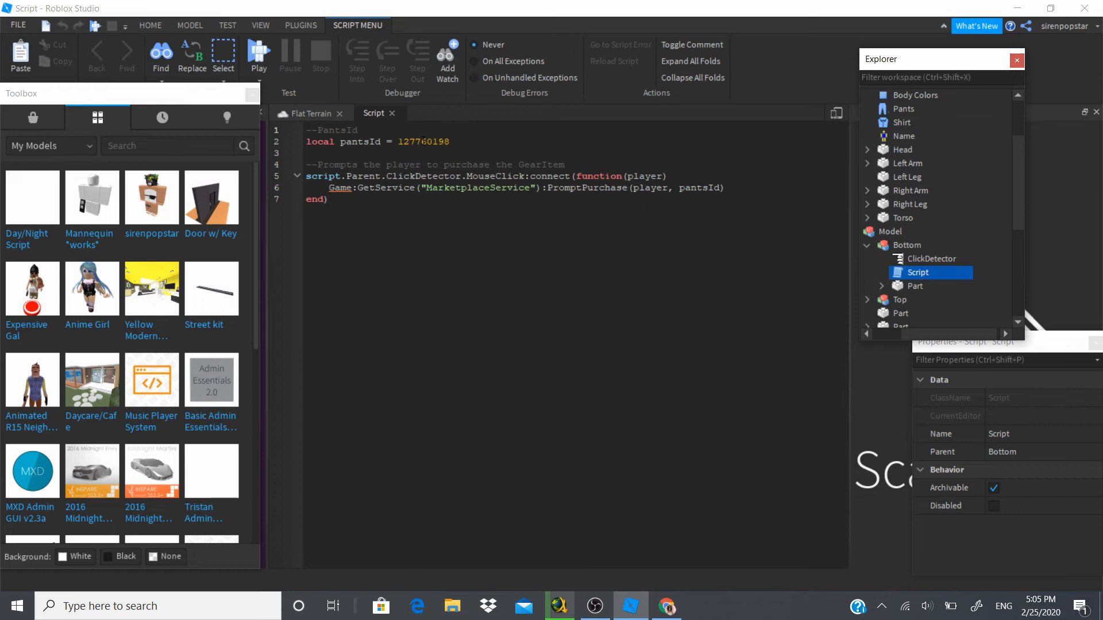
pyautogui.scroll(3, 908, 194)
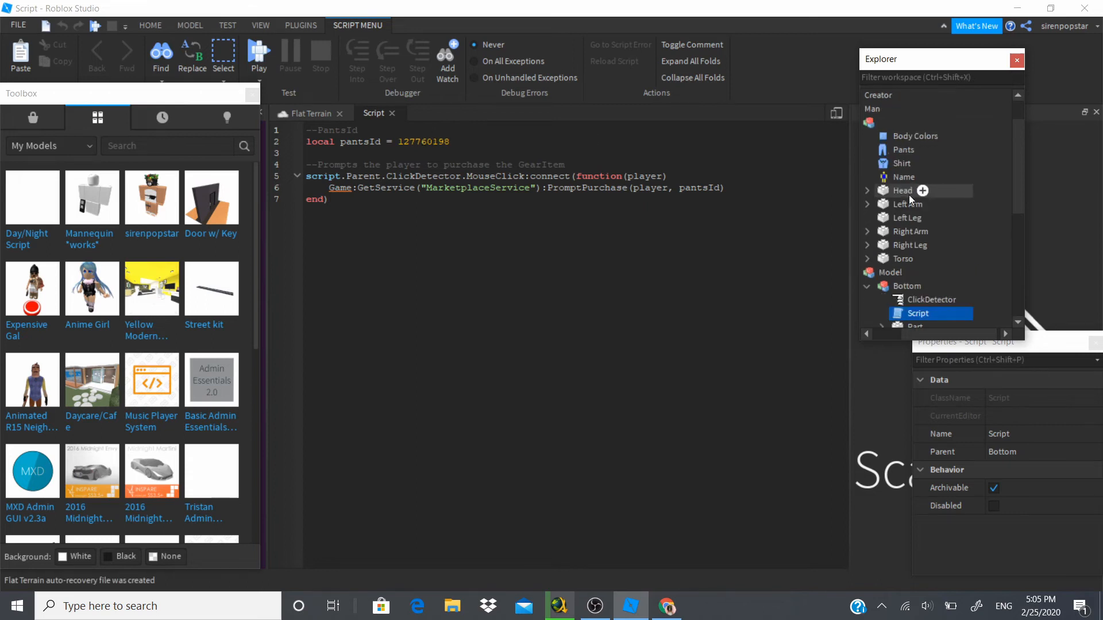
pyautogui.click(901, 194)
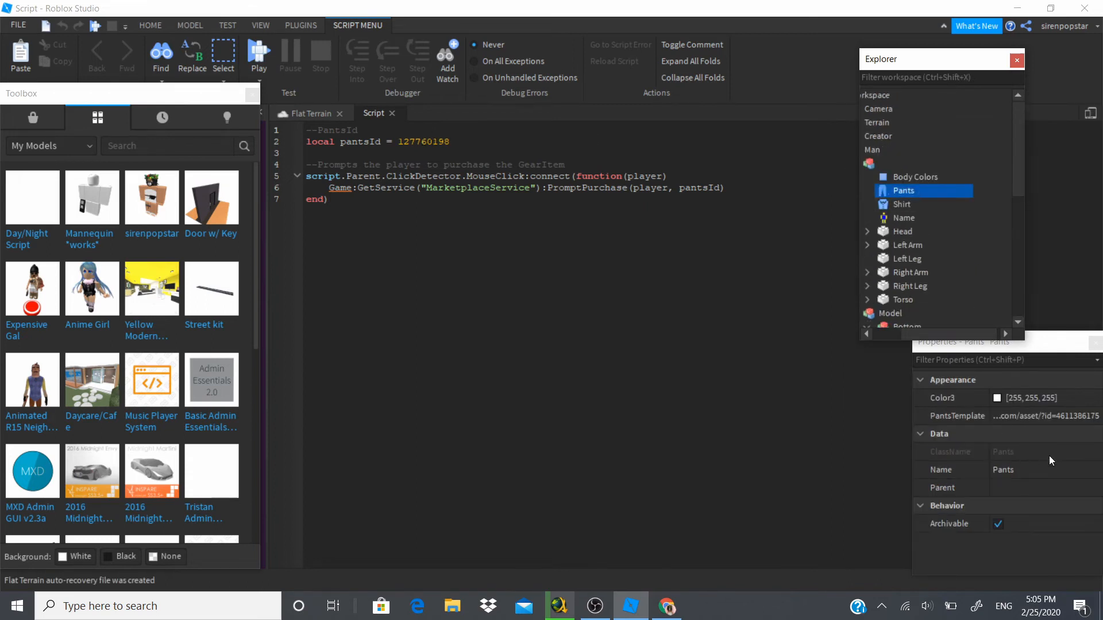
pyautogui.click(1063, 414)
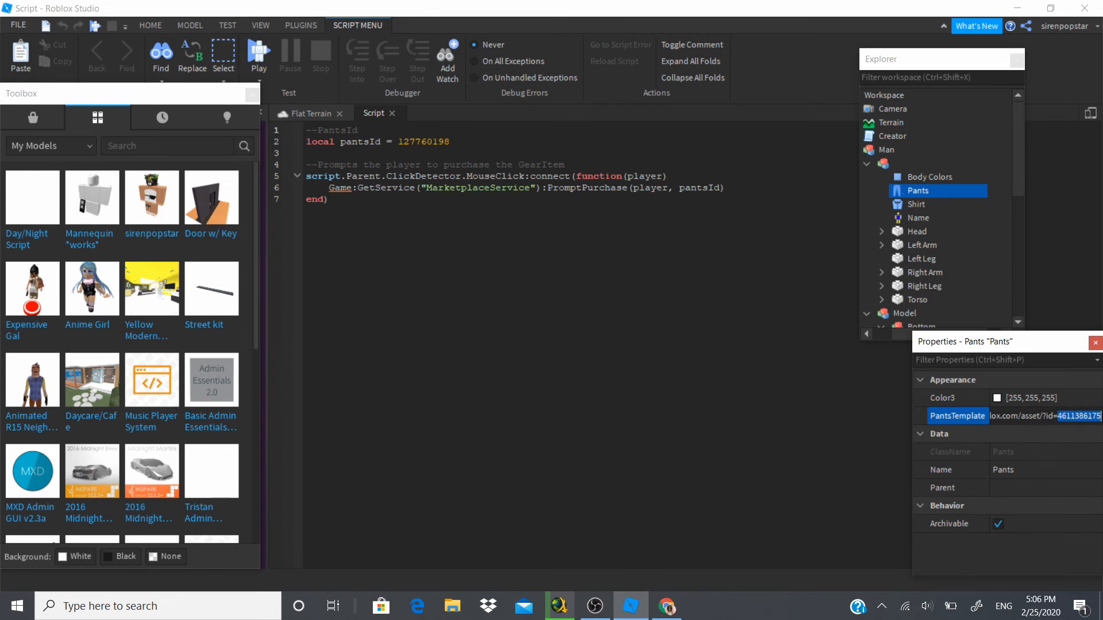
pyautogui.doubleClick(416, 142)
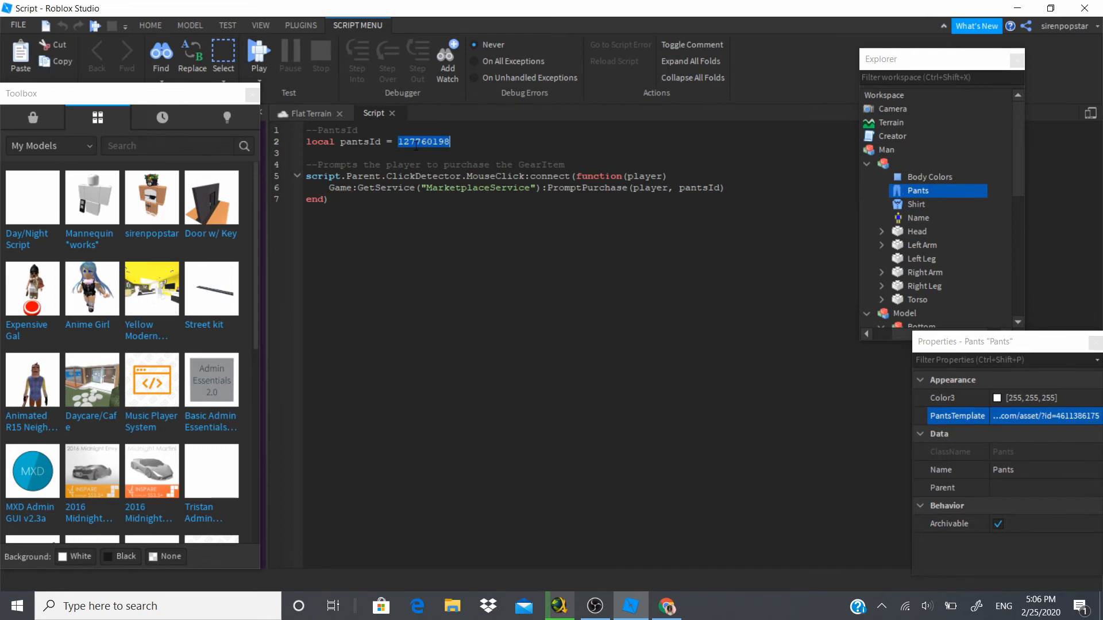
pyautogui.hotkey('ctrl', 'v')
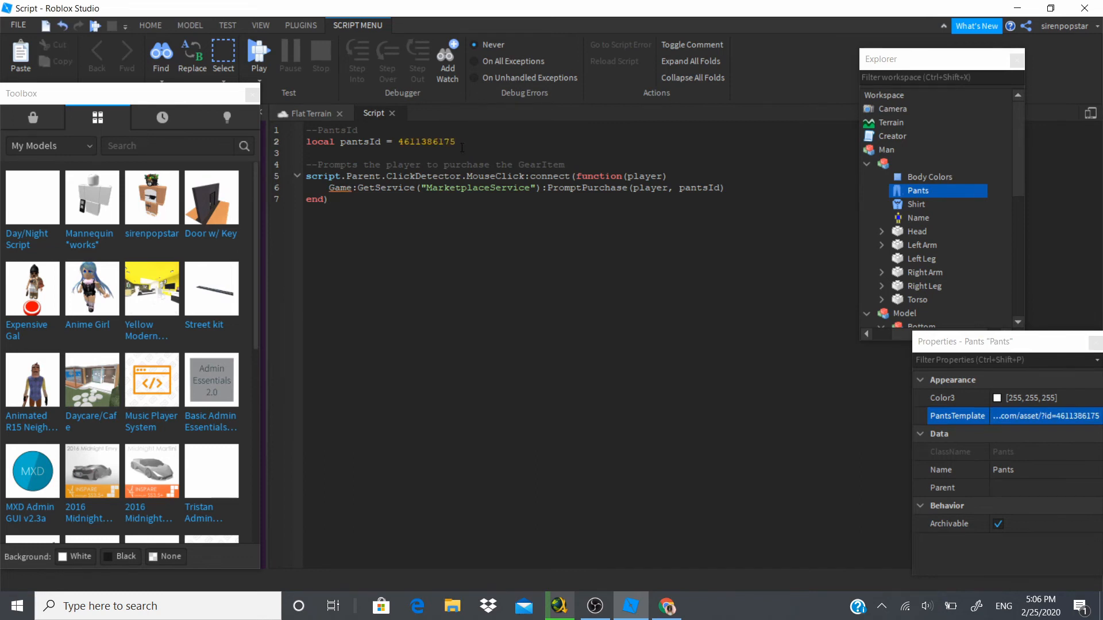
pyautogui.click(392, 113)
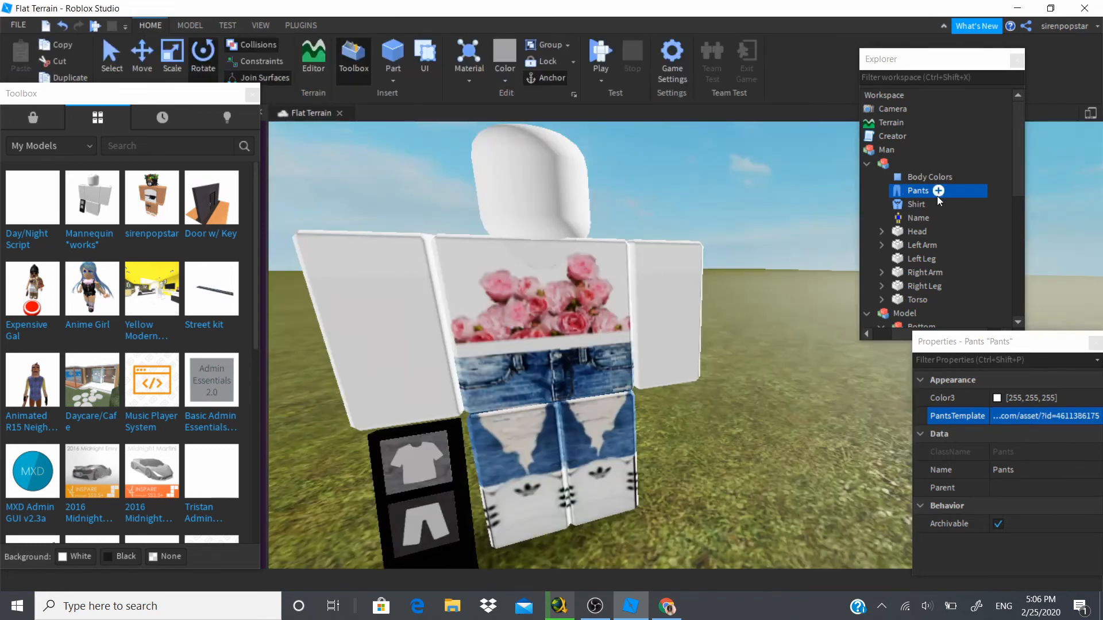
pyautogui.click(907, 207)
pyautogui.scroll(-2, 948, 294)
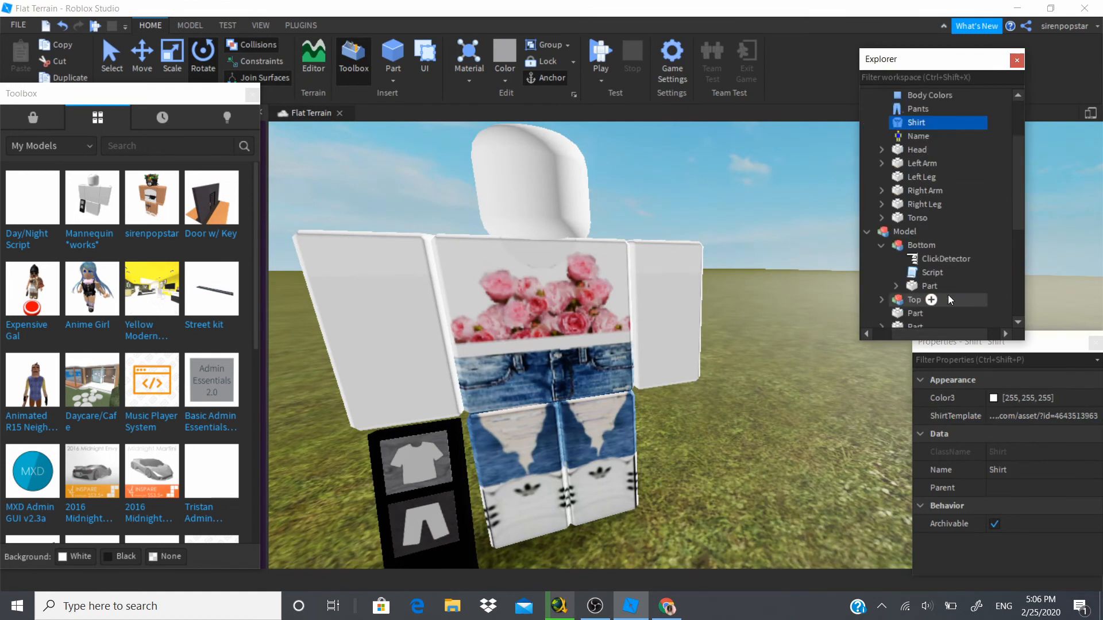
pyautogui.scroll(-1, 903, 161)
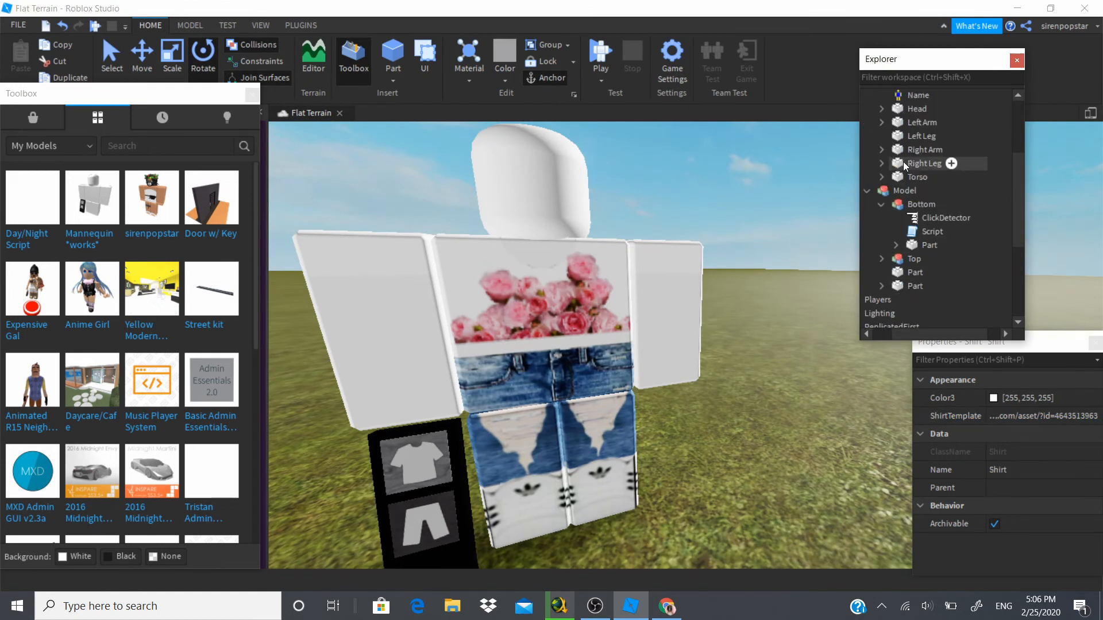
pyautogui.click(1056, 416)
pyautogui.click(1061, 417)
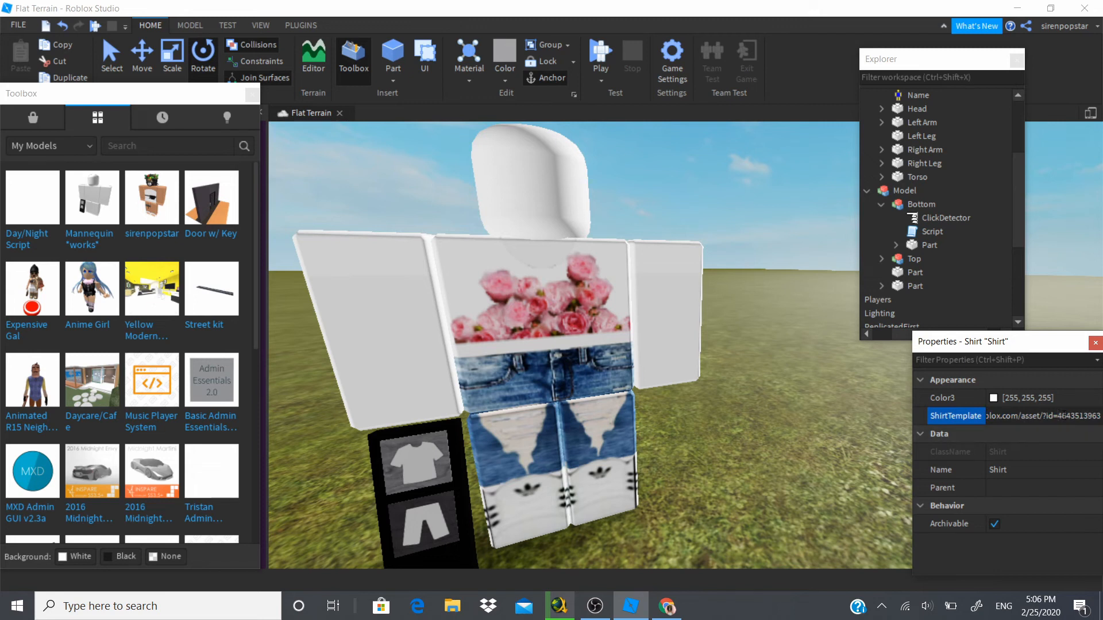
pyautogui.moveTo(1072, 414); pyautogui.dragTo(1099, 416)
pyautogui.click(884, 258)
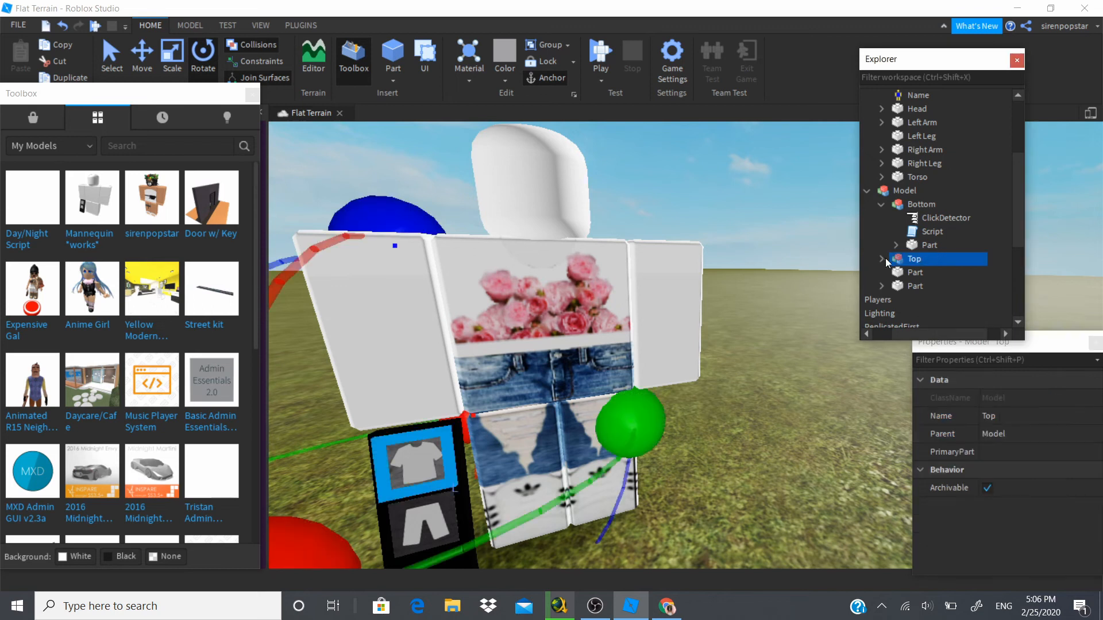
pyautogui.click(882, 259)
pyautogui.doubleClick(942, 286)
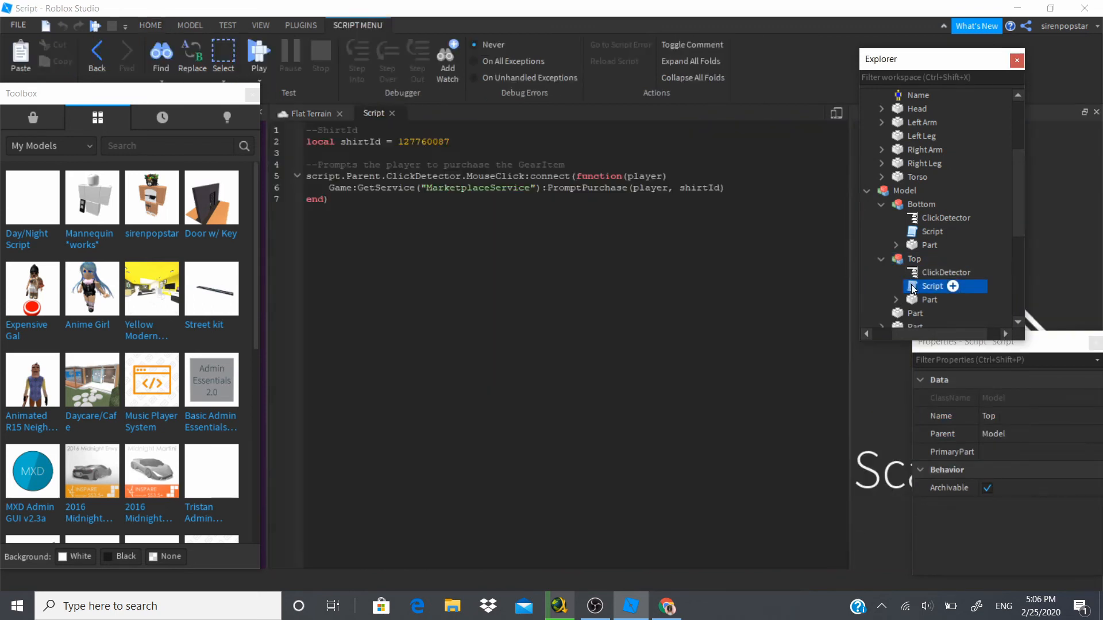
pyautogui.doubleClick(430, 142)
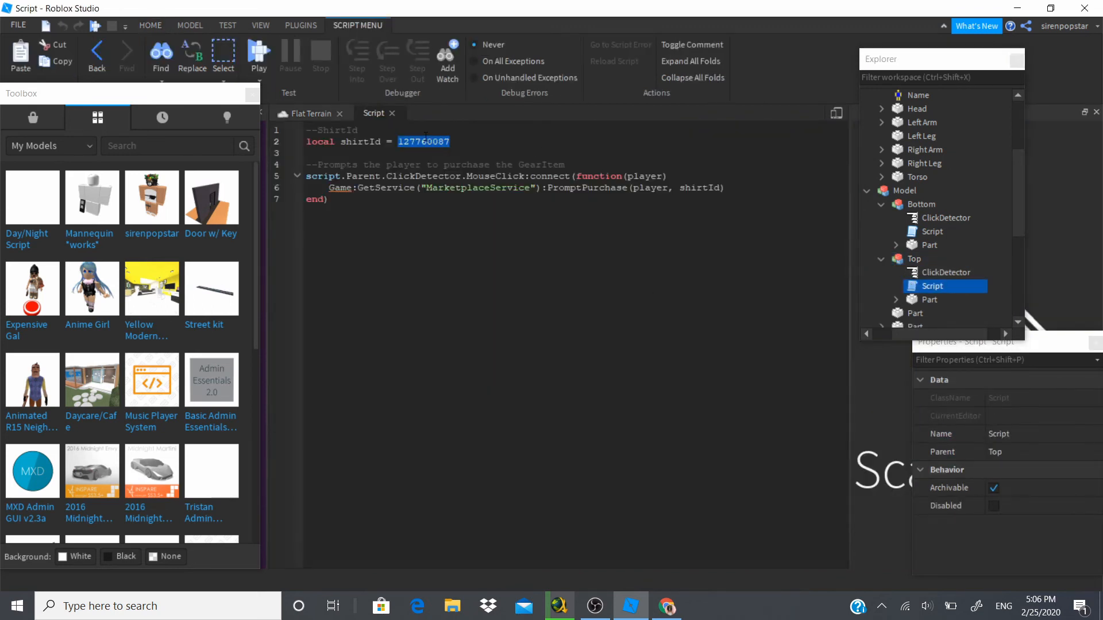
pyautogui.hotkey('ctrl', 'v')
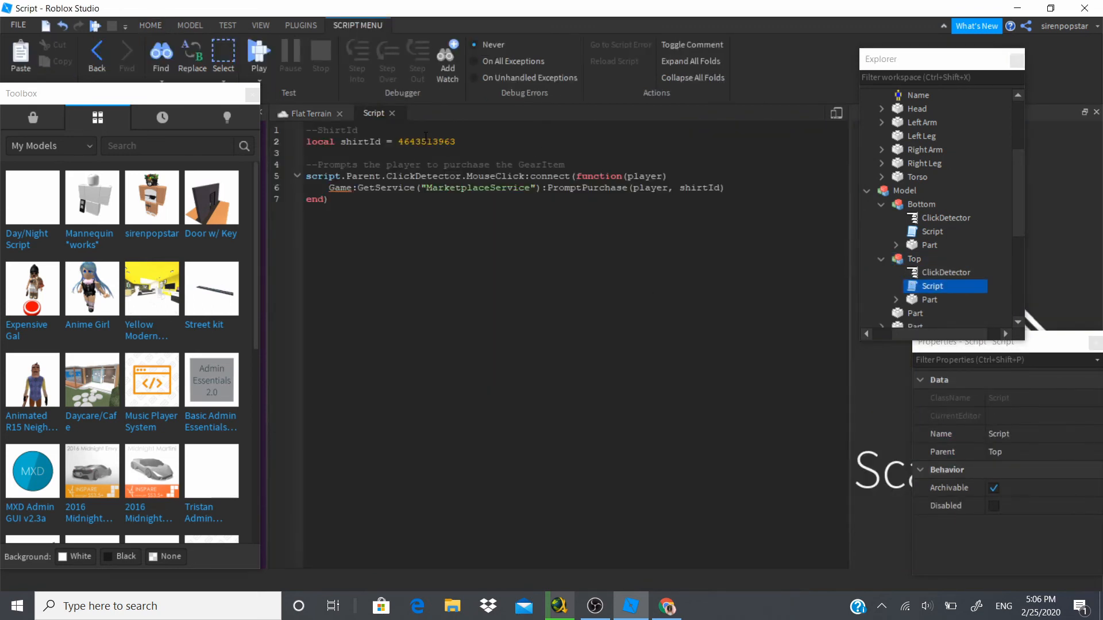
pyautogui.click(393, 113)
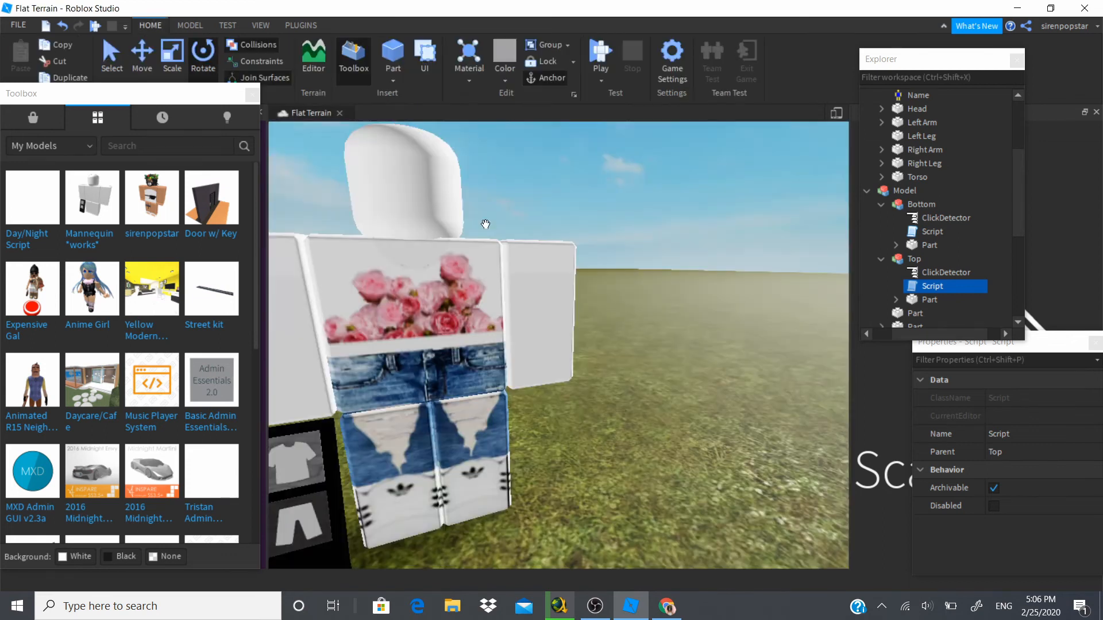
# Step: Start a play test of the place and walk the avatar around to the front of the dressed mannequin
pyautogui.click(718, 365)
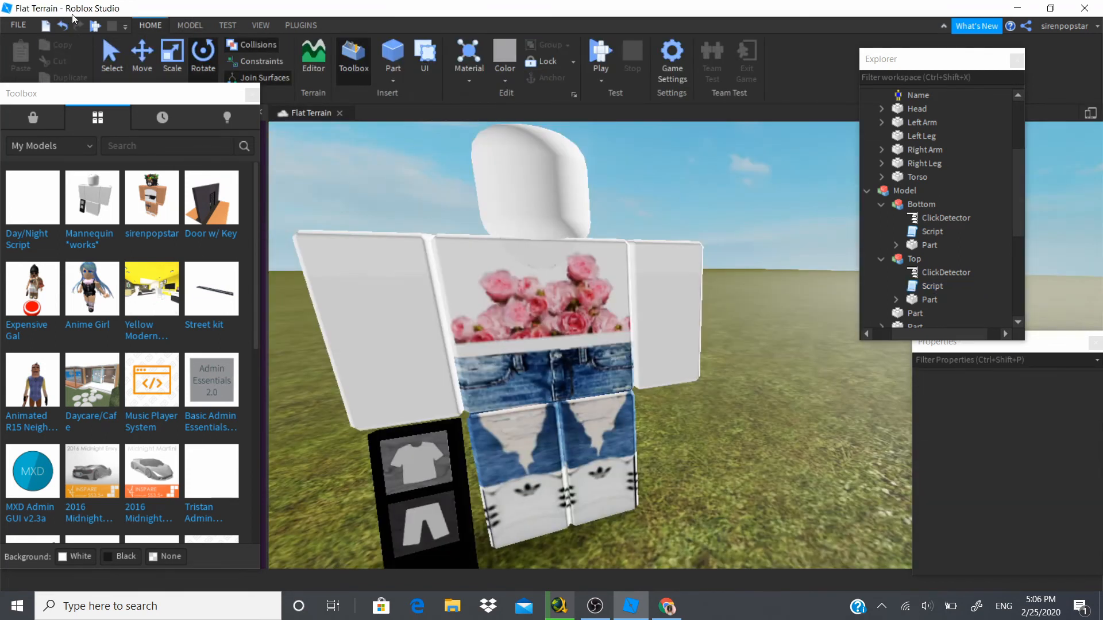
pyautogui.click(96, 26)
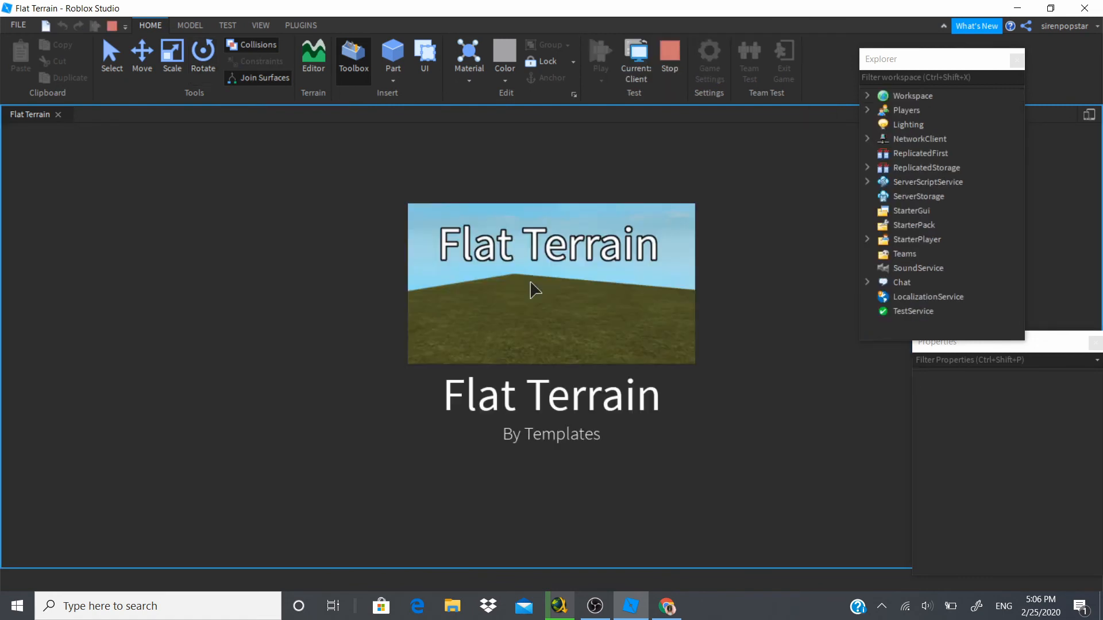
pyautogui.press('w')
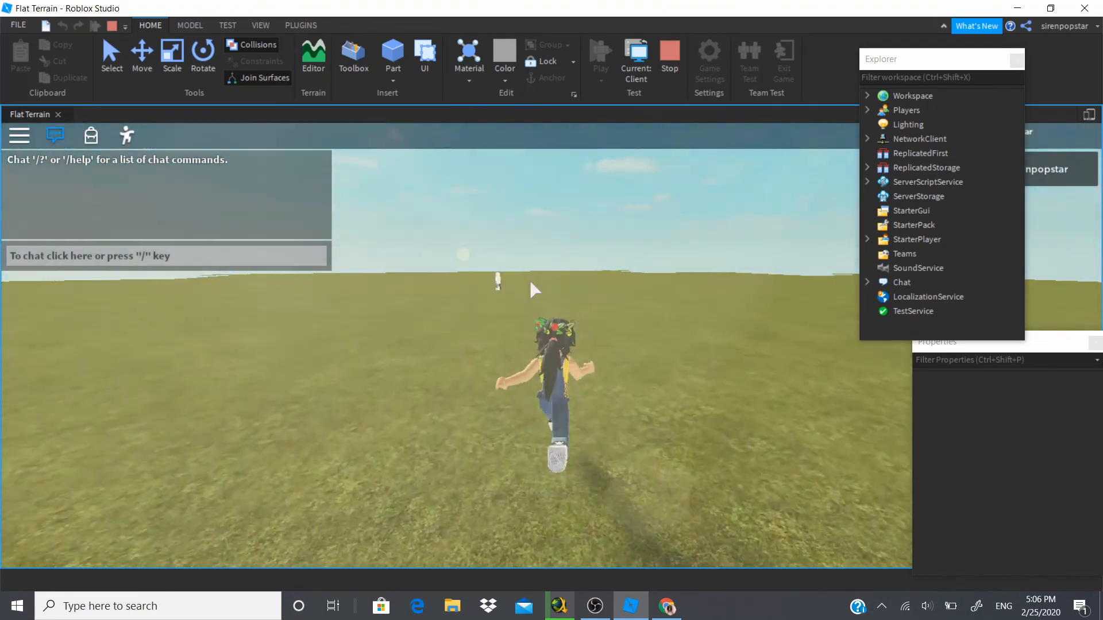
pyautogui.press('a')
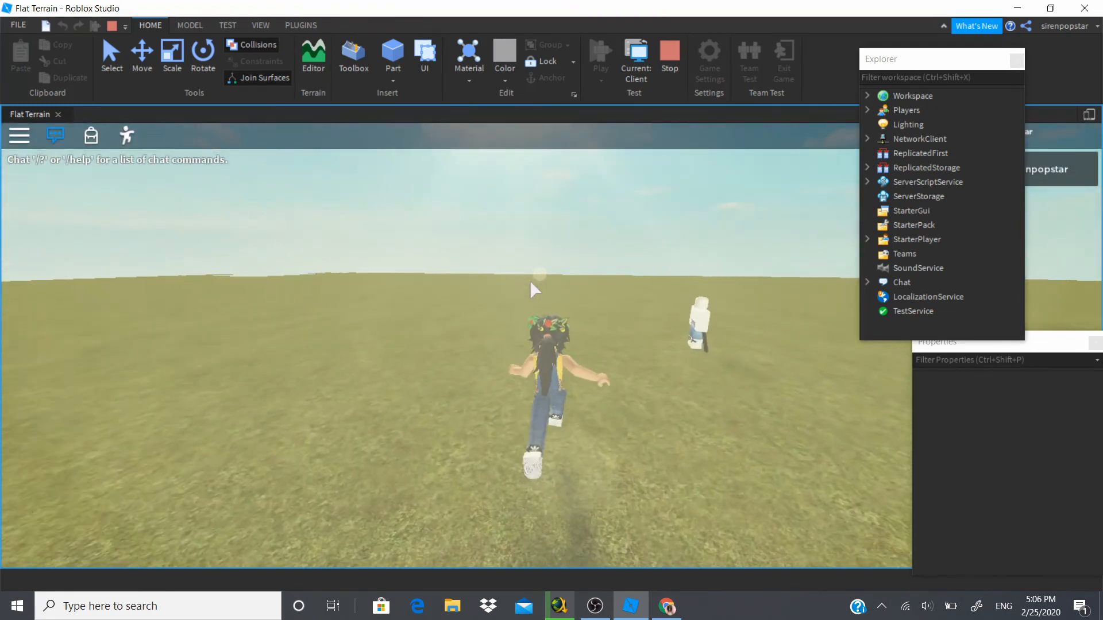
pyautogui.press('d')
pyautogui.press('d')
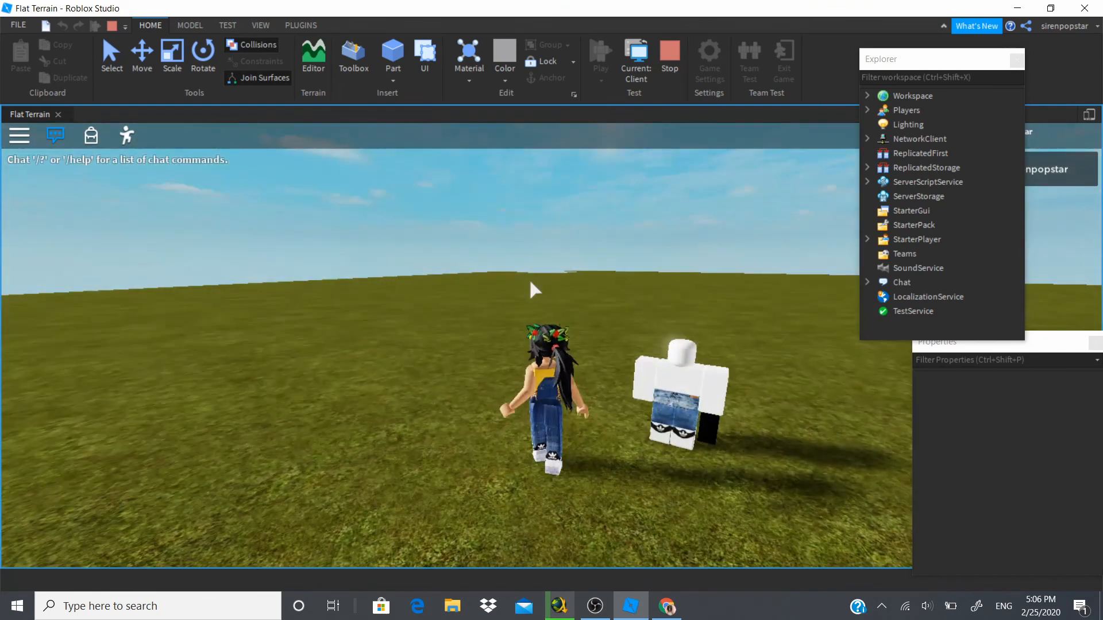
pyautogui.moveTo(700, 378); pyautogui.dragTo(700, 378, button='right')
pyautogui.press('s')
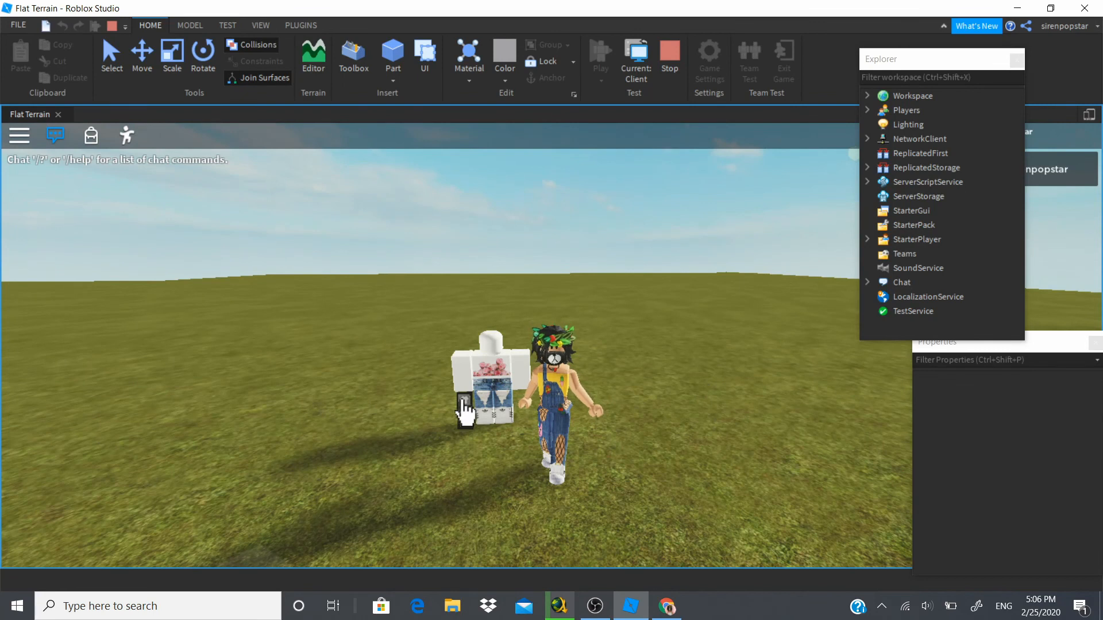
# Step: Test the shirt and pants purchase buttons beside the mannequin, dismissing the purchase dialog after each one
pyautogui.click(464, 402)
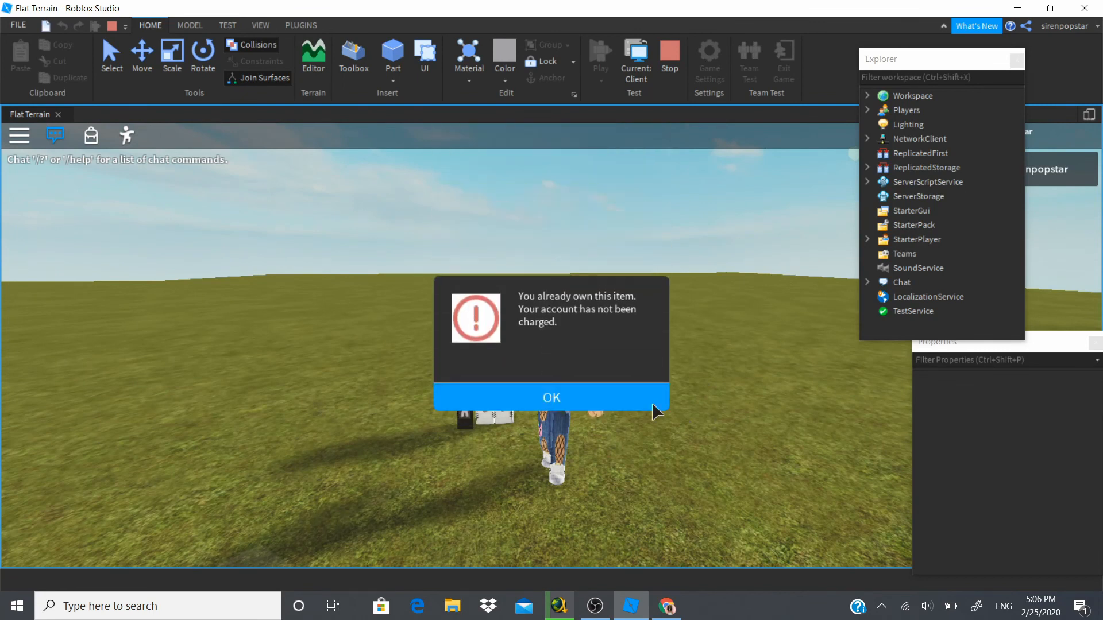
pyautogui.click(616, 395)
pyautogui.press('Right')
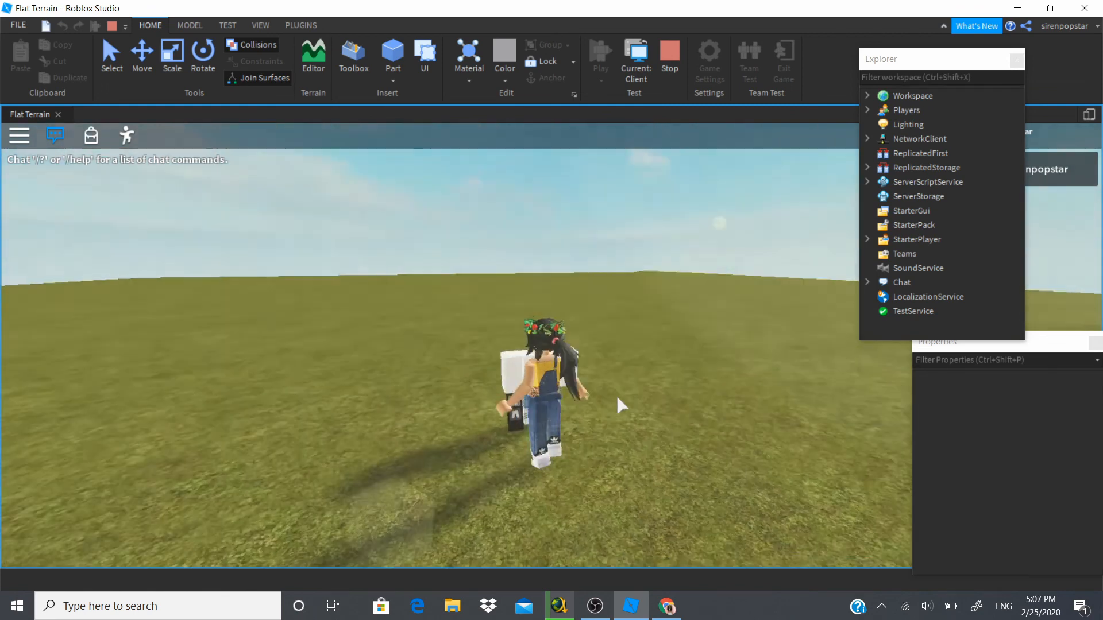
pyautogui.click(499, 420)
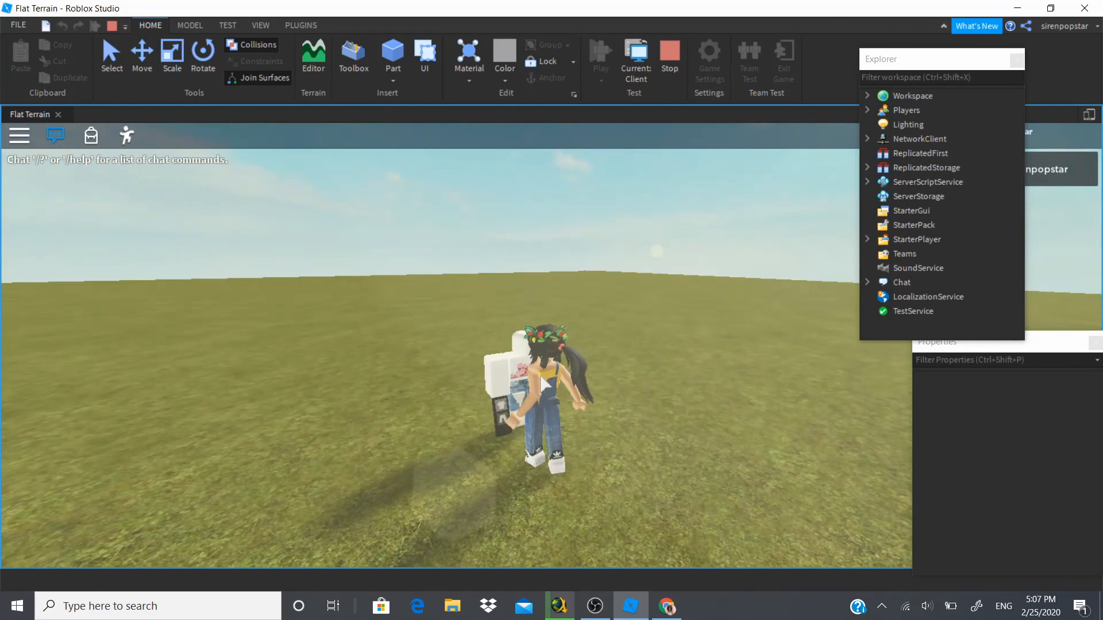
pyautogui.click(580, 395)
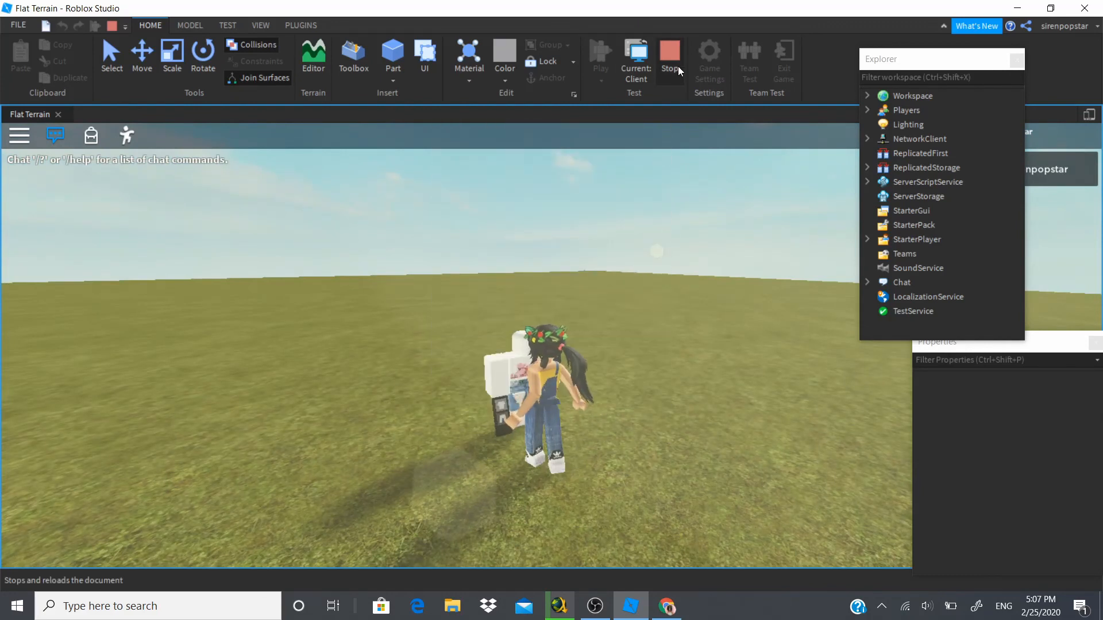
# Step: Walk the avatar around the dressed mannequin and turn the camera to examine its outfit and purchase buttons from several sides
pyautogui.press('Down')
pyautogui.press('Left')
pyautogui.press('w')
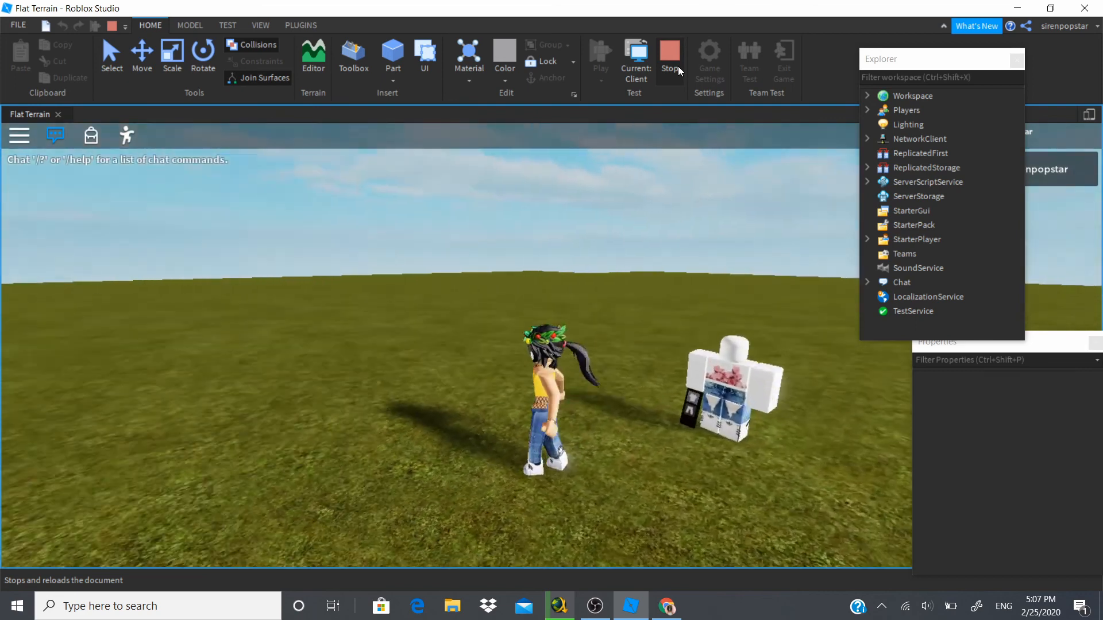
pyautogui.press('a')
pyautogui.press('s')
pyautogui.press('d')
pyautogui.press('Right')
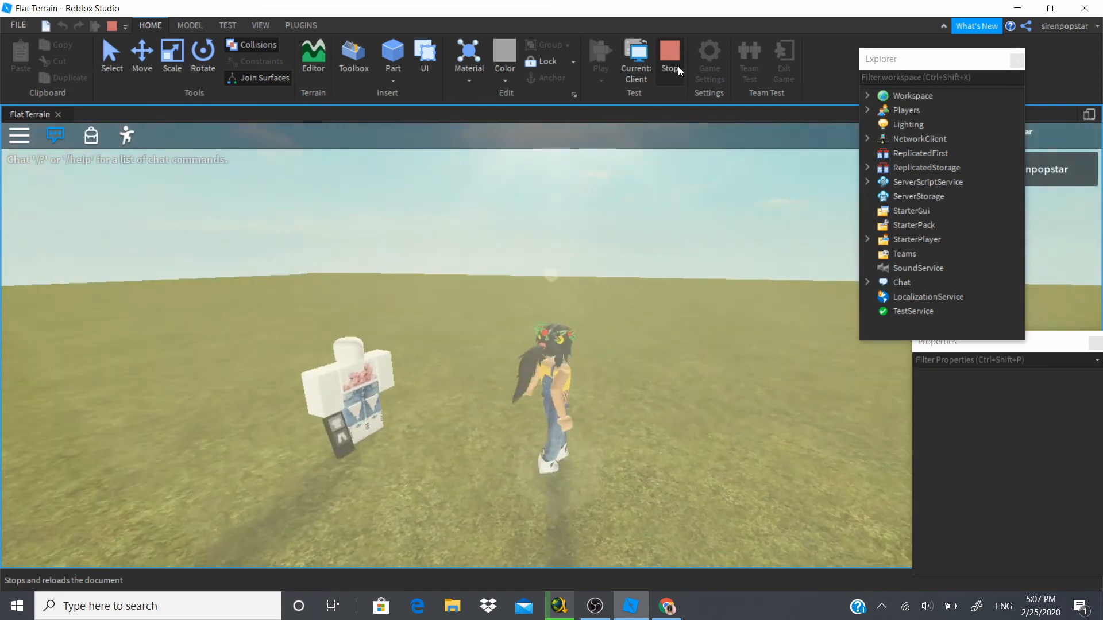
pyautogui.press('Left')
pyautogui.press('w')
pyautogui.press('s')
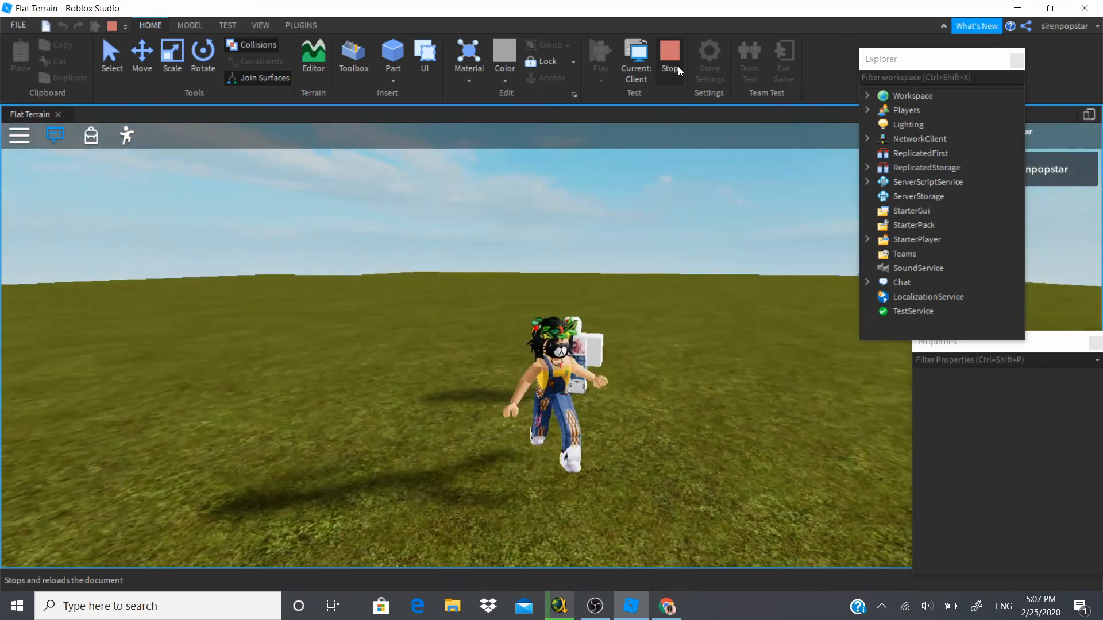
pyautogui.press('Right')
pyautogui.press('s')
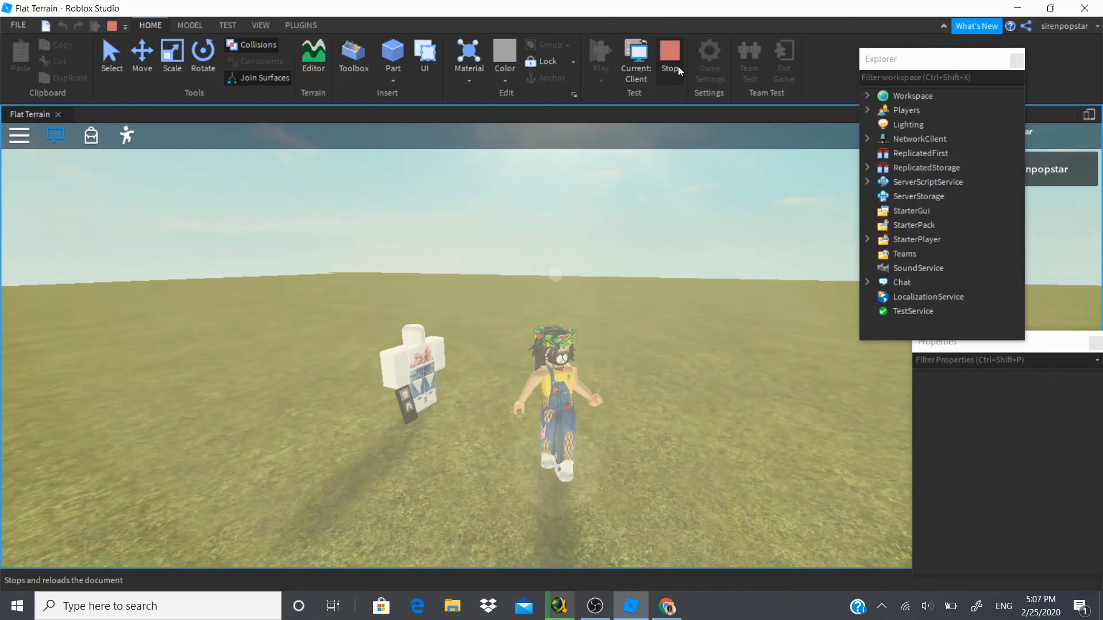